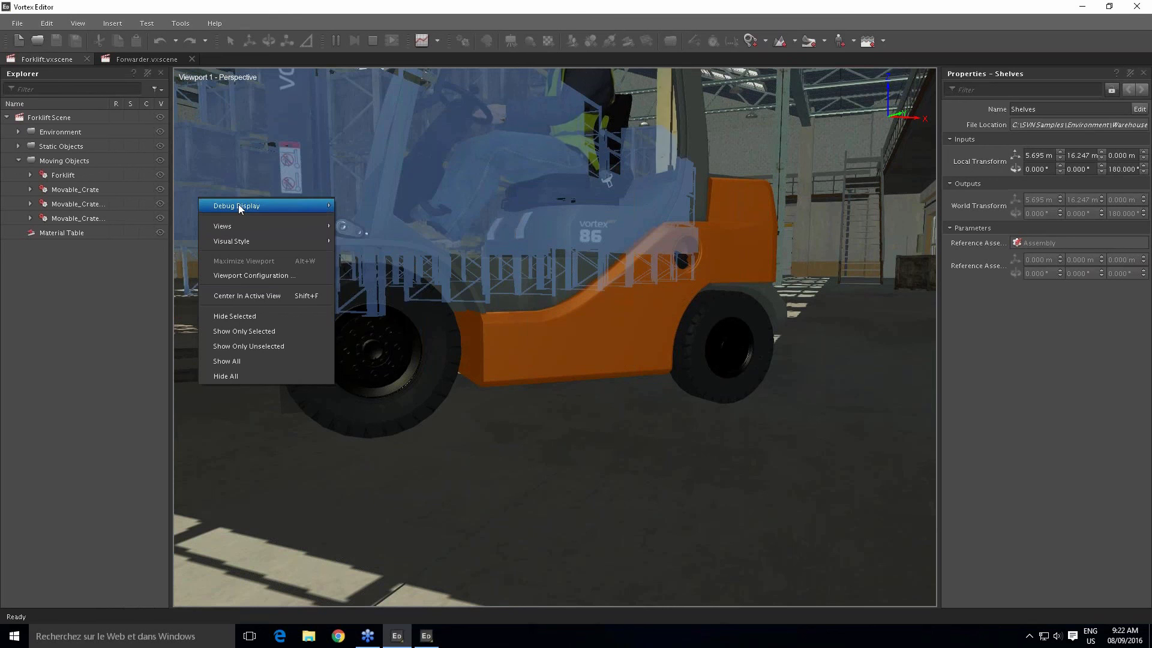
# Show the Forklift's geometry in the debug display, inspect it from a low angle, and hide it again
pyautogui.moveTo(238, 204)
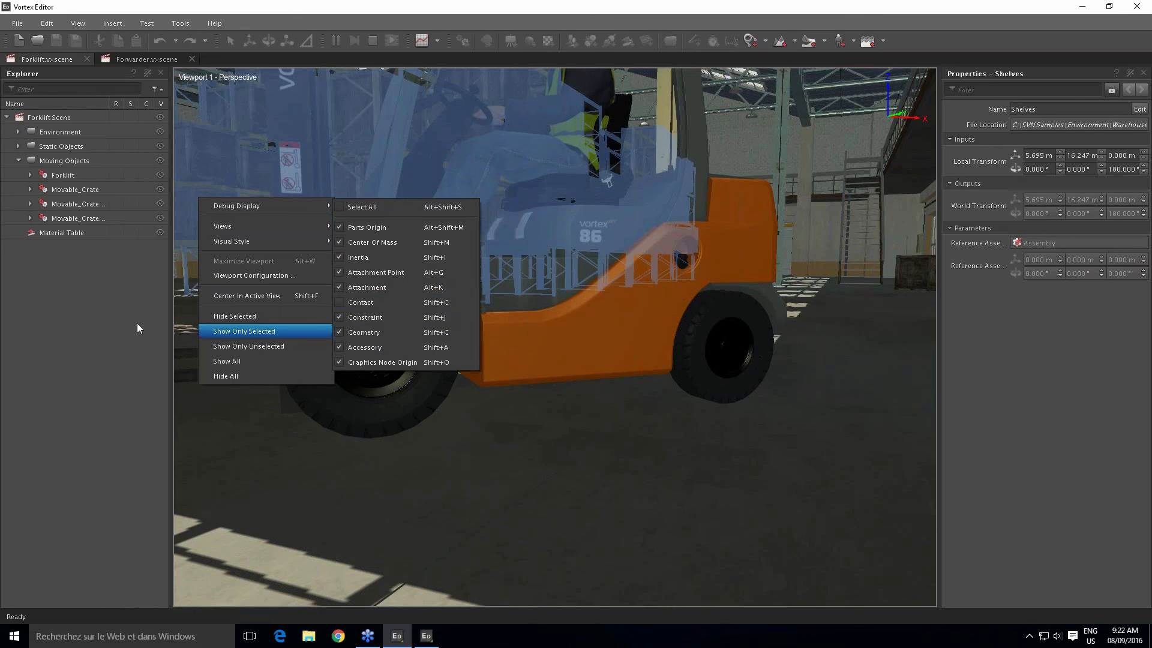
pyautogui.click(86, 125)
pyautogui.click(142, 173)
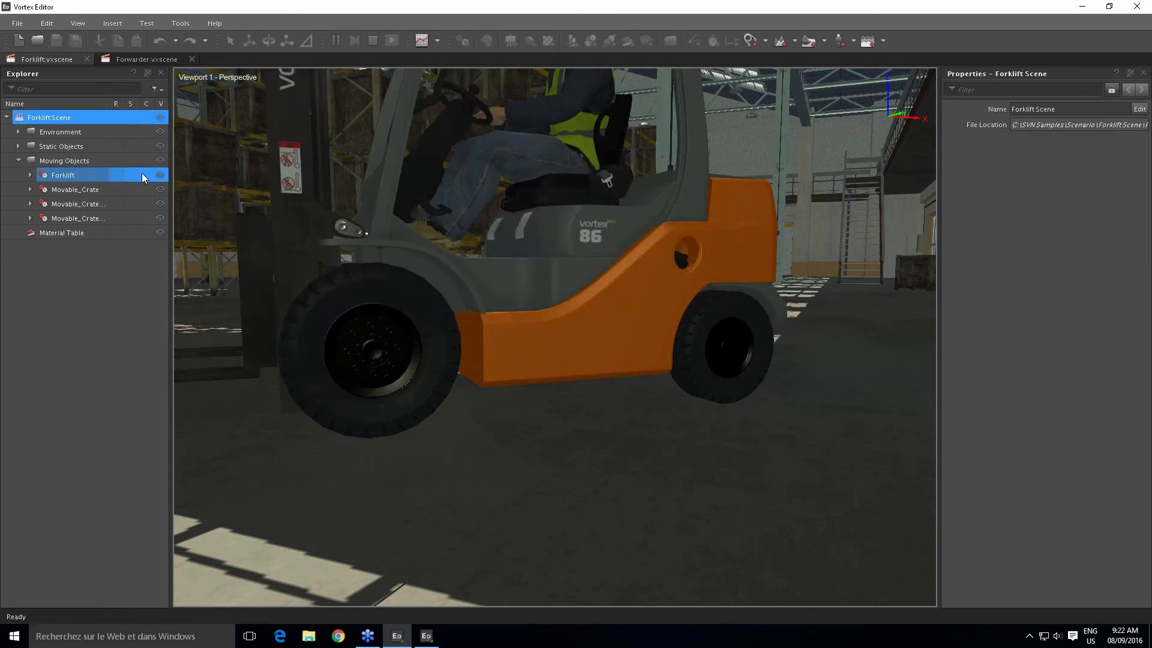
pyautogui.rightClick(164, 170)
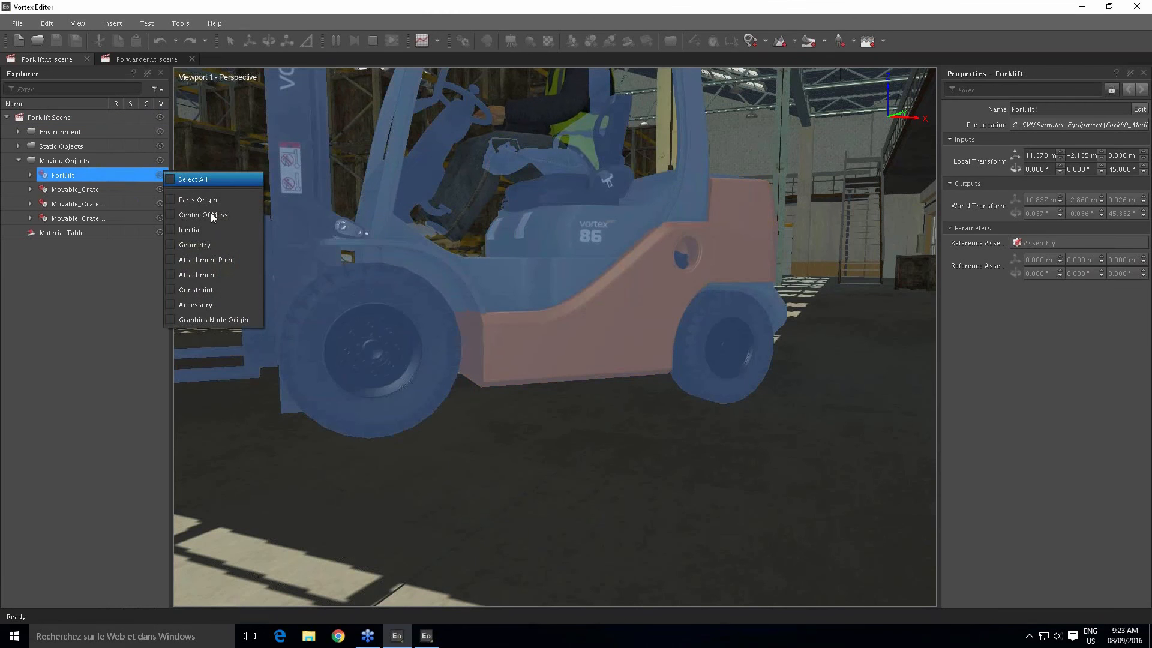
pyautogui.click(206, 244)
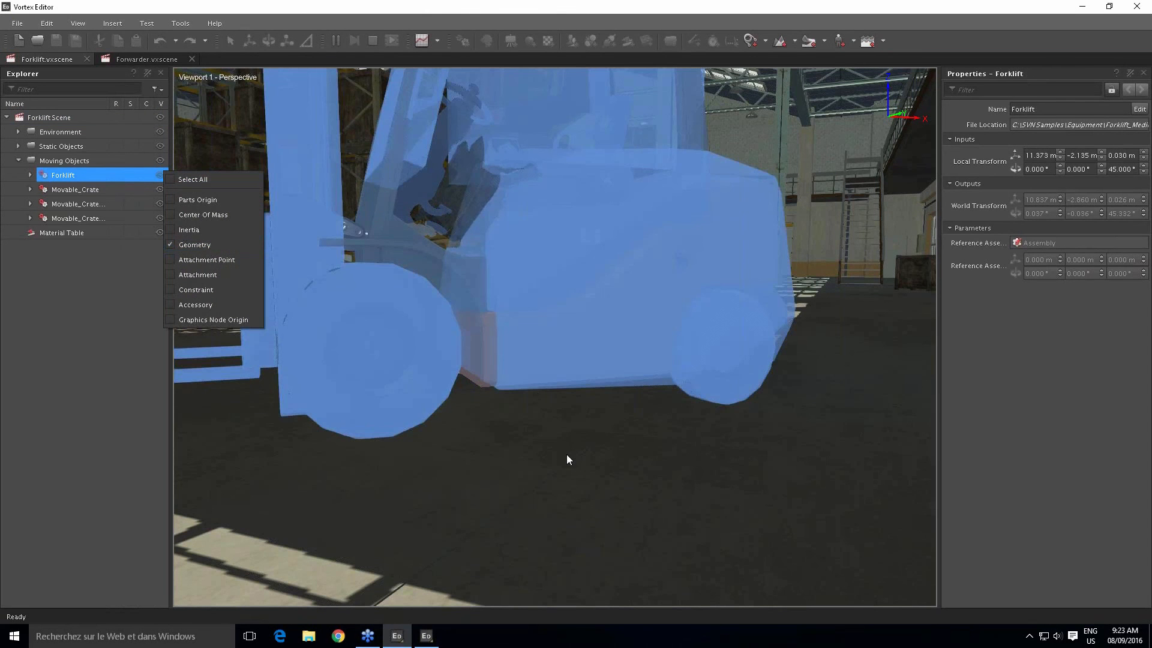
pyautogui.moveTo(583, 462)
pyautogui.mouseDown(button='middle')
pyautogui.moveTo(546, 444)
pyautogui.moveTo(604, 433)
pyautogui.moveTo(583, 441)
pyautogui.mouseUp(button='middle')
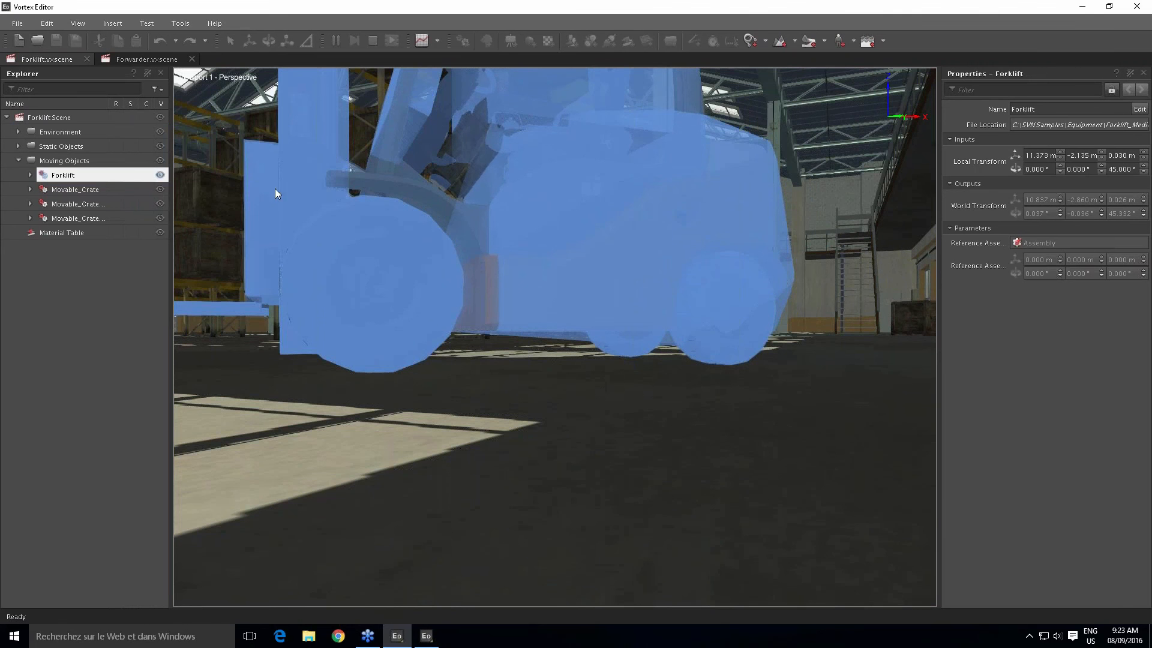
pyautogui.click(164, 175)
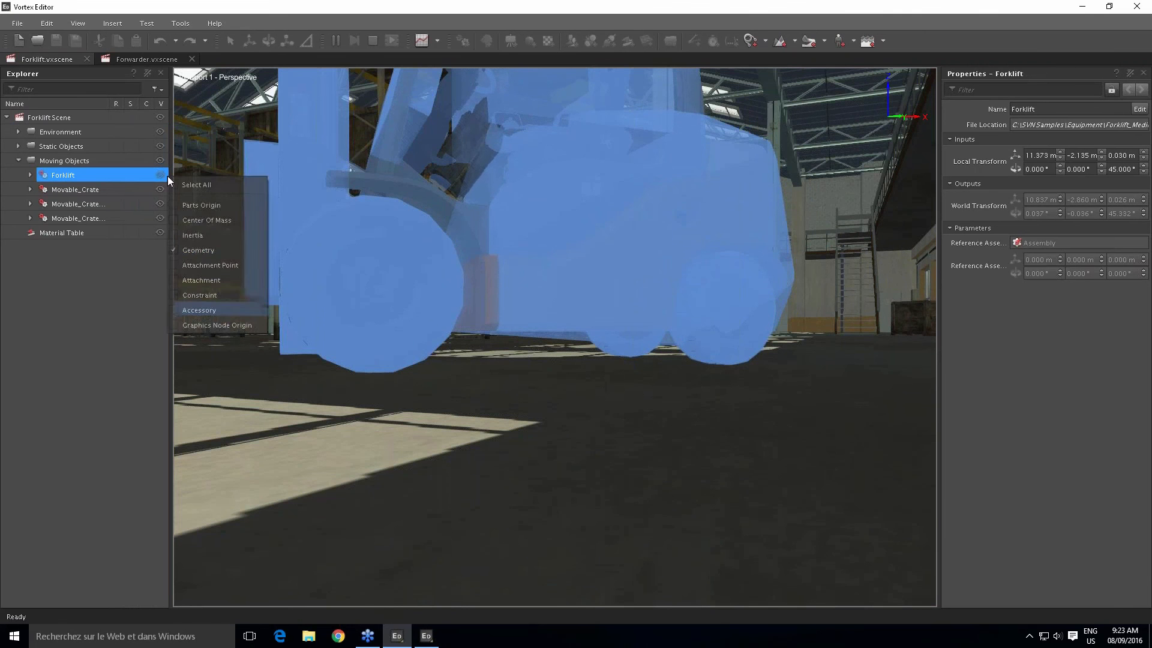
pyautogui.click(195, 253)
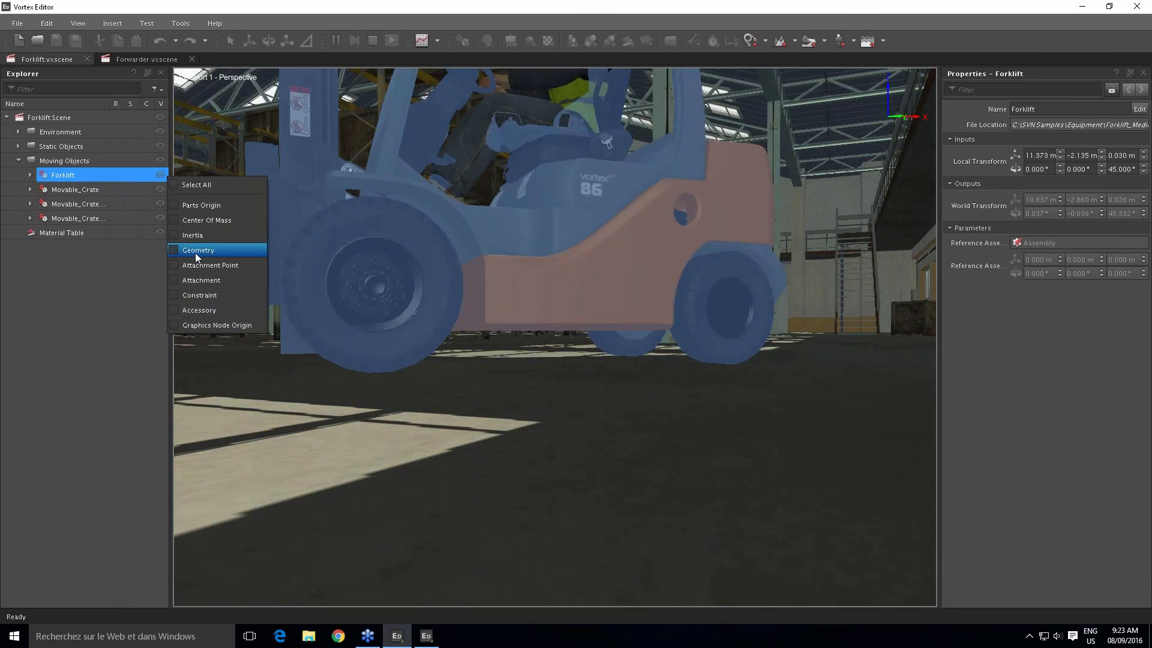
# Show the geometry of Warehouse_Ground under Static Objects, view it around the forklift, and hide it again
pyautogui.click(18, 131)
pyautogui.click(19, 130)
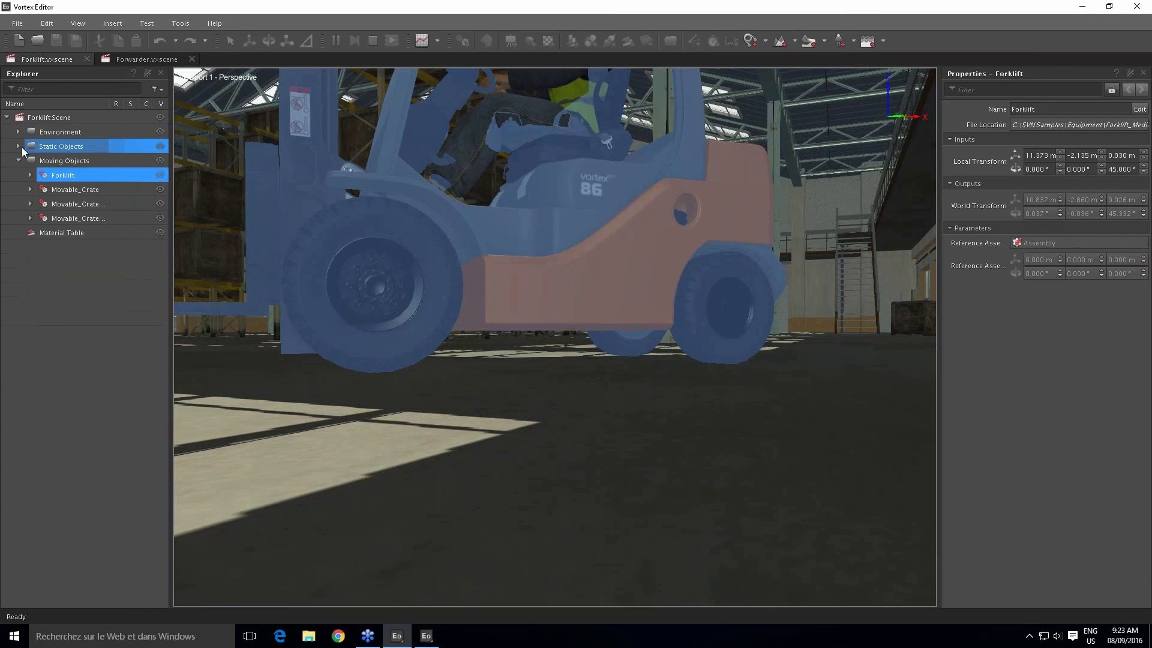
pyautogui.click(19, 147)
pyautogui.click(30, 160)
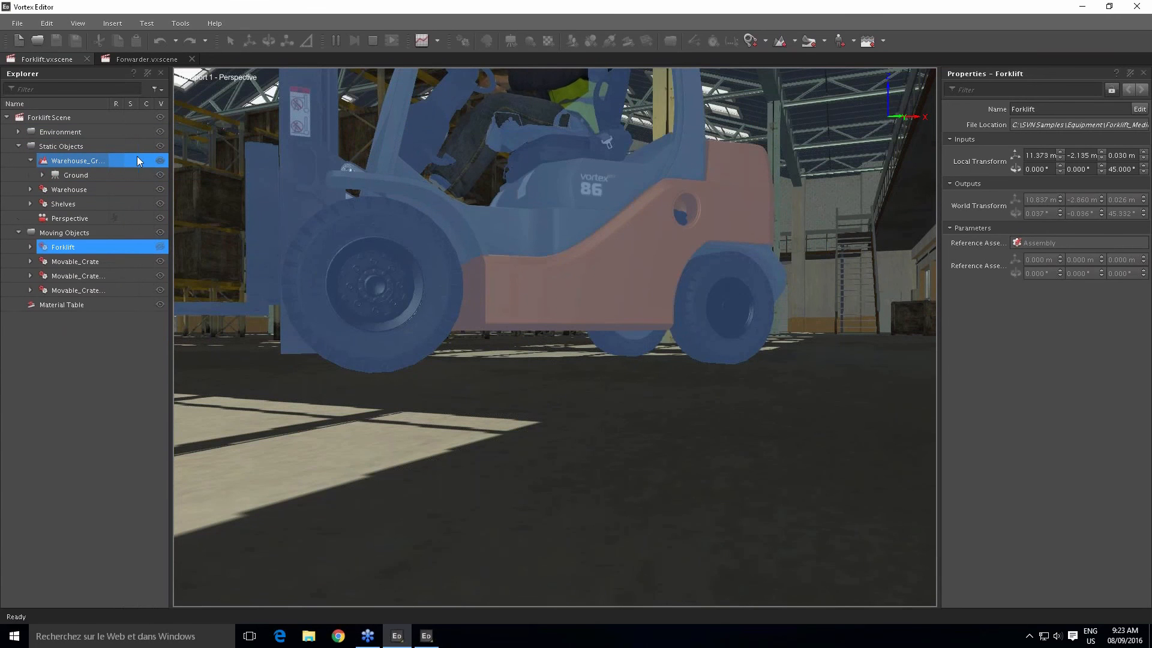
pyautogui.click(160, 157)
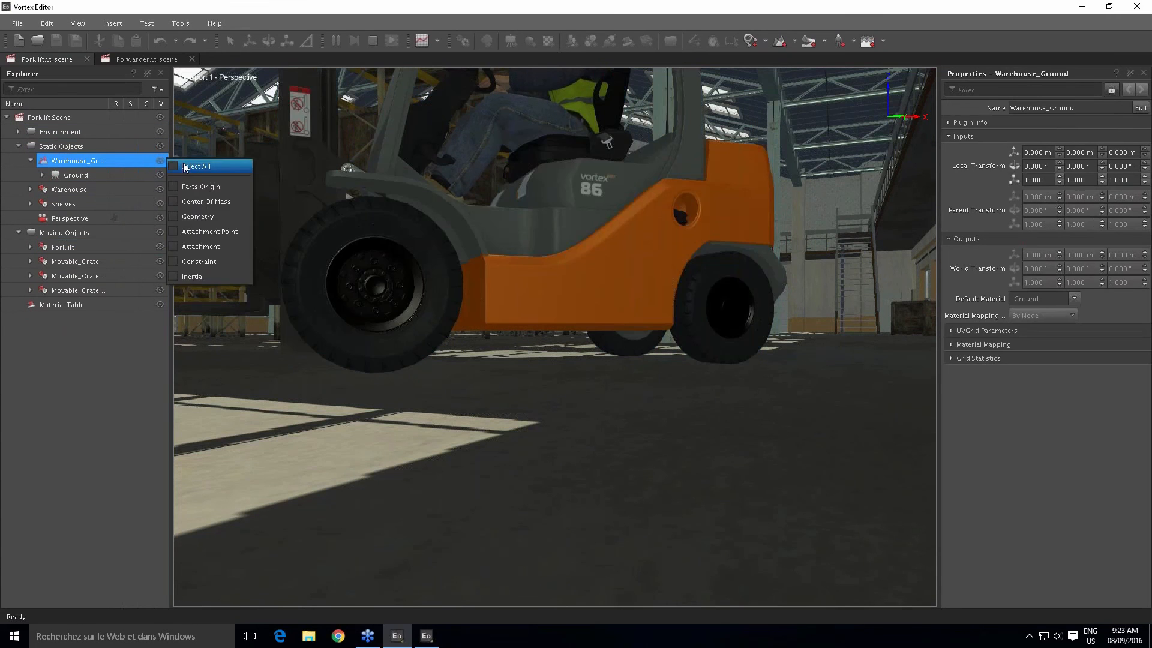
pyautogui.click(199, 219)
pyautogui.click(502, 357)
pyautogui.moveTo(501, 358); pyautogui.dragTo(629, 433, button='middle')
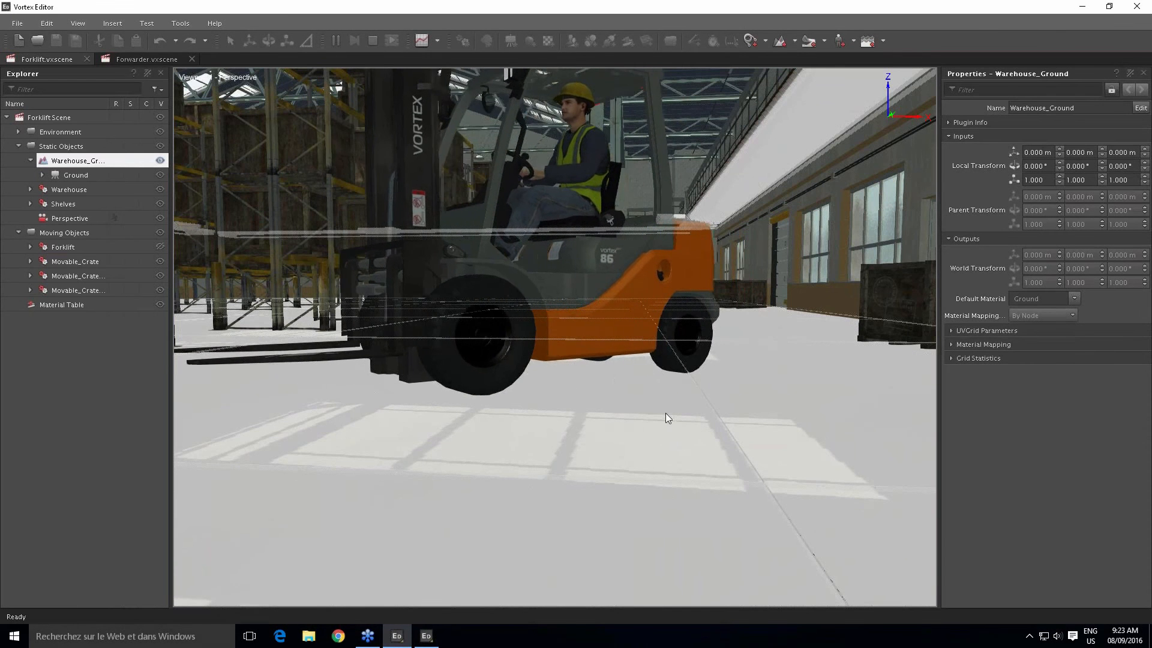
pyautogui.rightClick(167, 161)
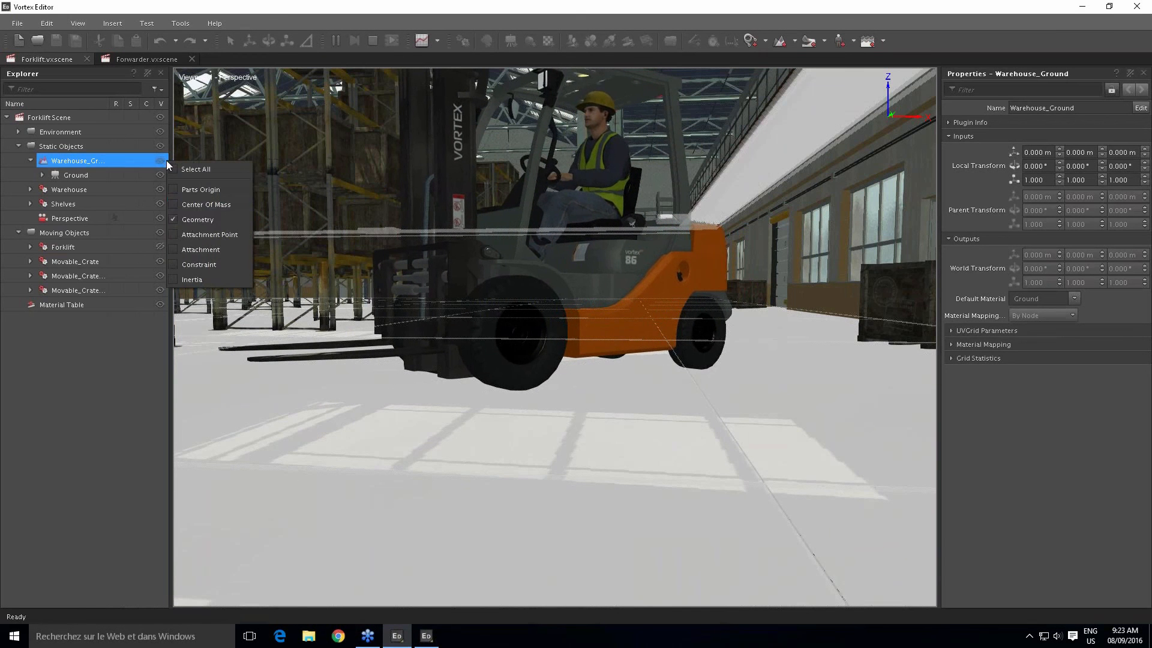
pyautogui.click(193, 220)
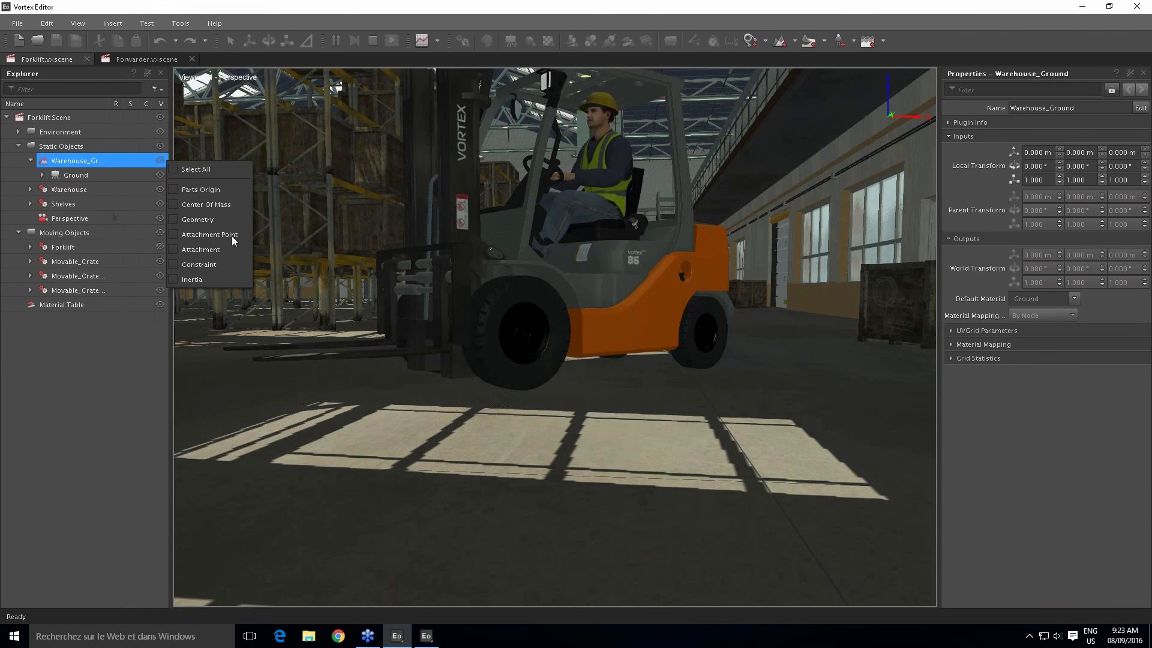
# Turn on the contact display in the forklift scene and clear the Forklift highlight by selecting the scene root
pyautogui.click(139, 356)
pyautogui.click(518, 329)
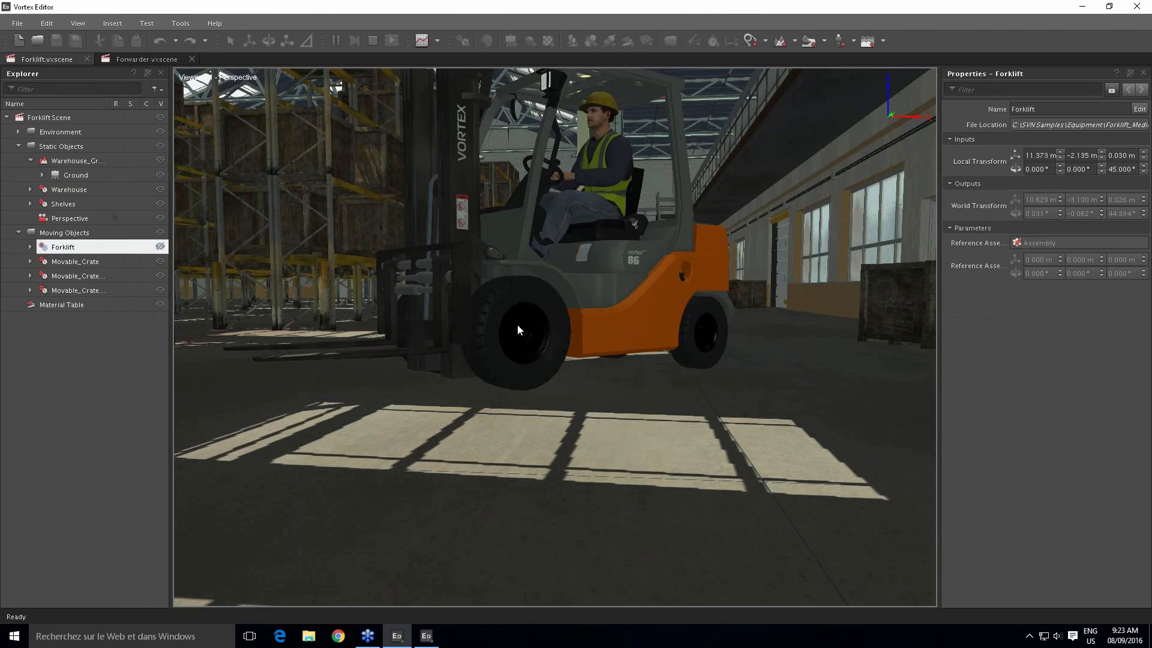
pyautogui.moveTo(636, 347); pyautogui.dragTo(617, 372, button='middle')
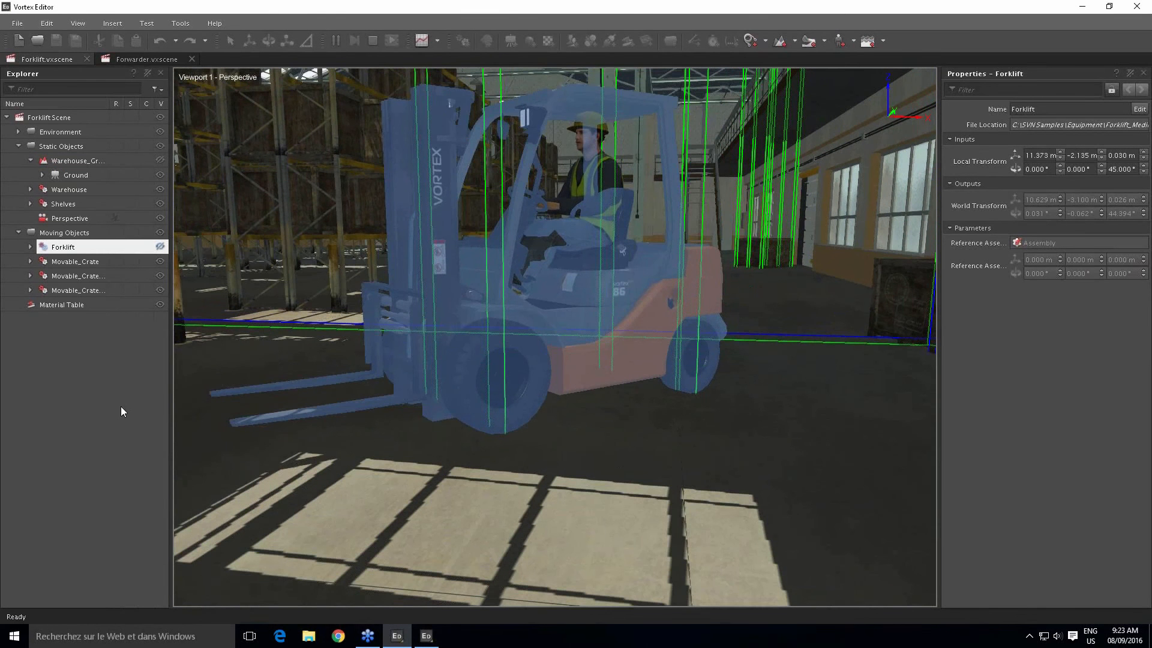
pyautogui.click(66, 119)
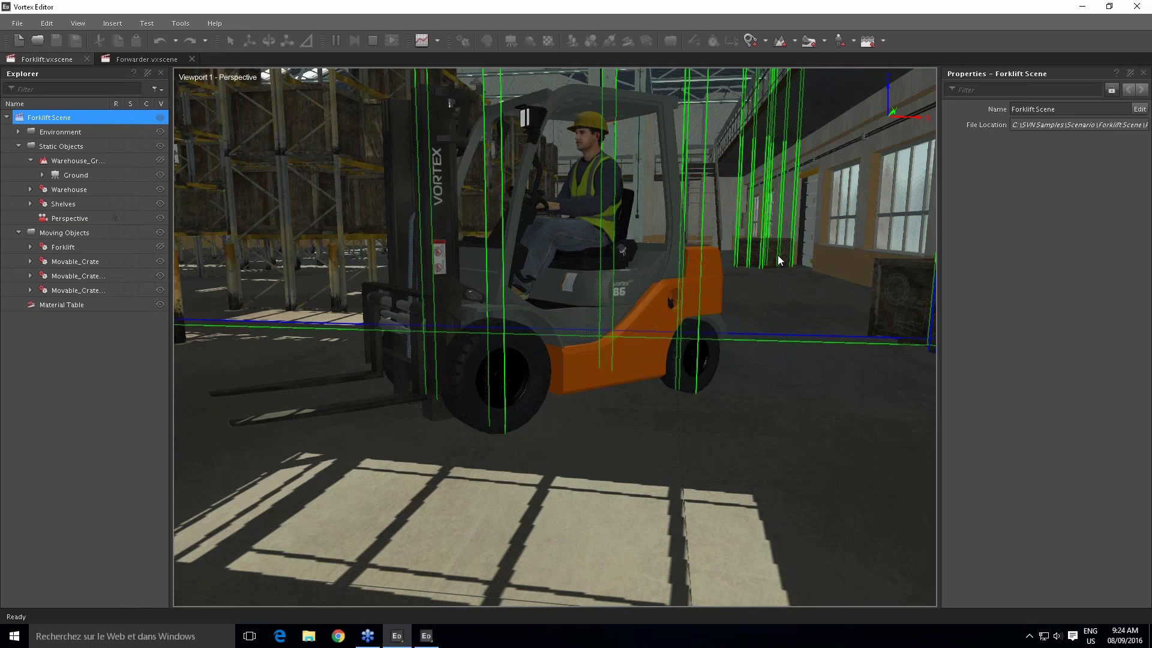
# Examine the contacts of the forklift's wheels and the nearby crates with the floor from several angles
pyautogui.moveTo(861, 373); pyautogui.dragTo(790, 389, button='middle')
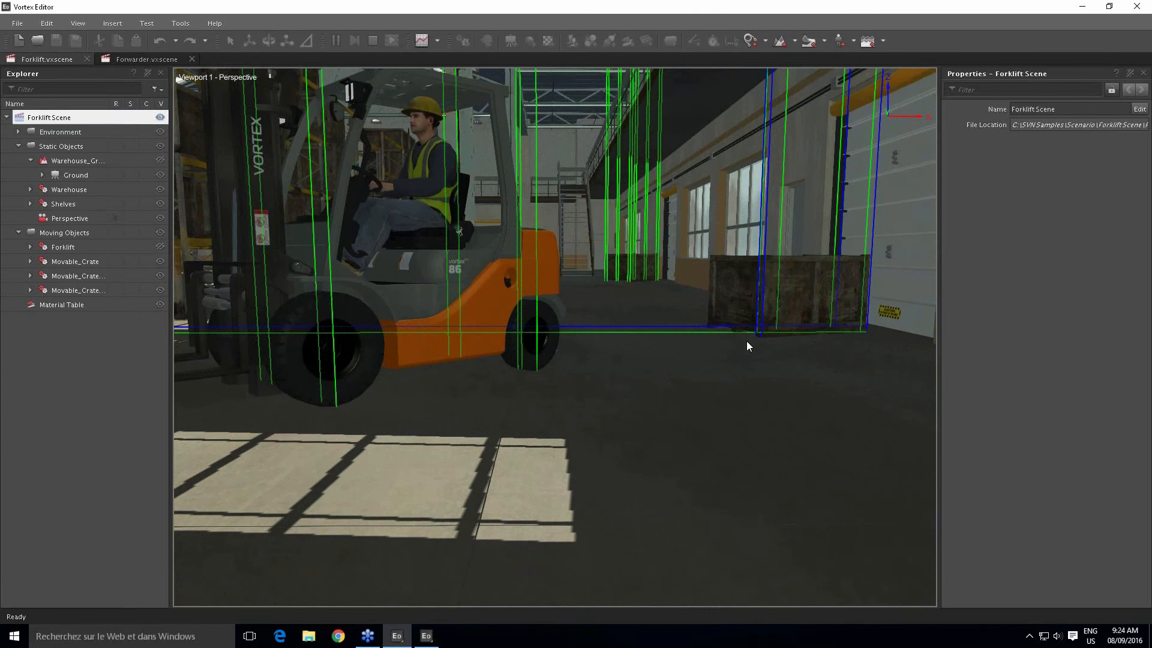
pyautogui.moveTo(671, 386); pyautogui.dragTo(719, 386, button='middle')
pyautogui.scroll(2, 718, 382)
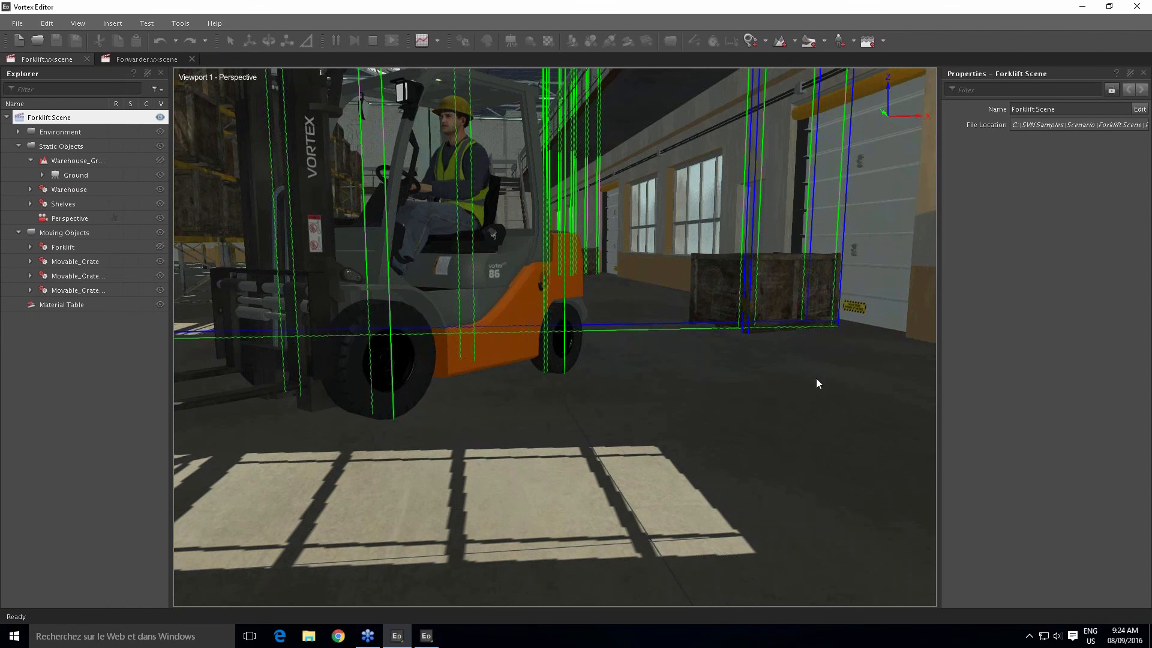
pyautogui.scroll(1, 796, 414)
pyautogui.moveTo(796, 418); pyautogui.dragTo(822, 401, button='middle')
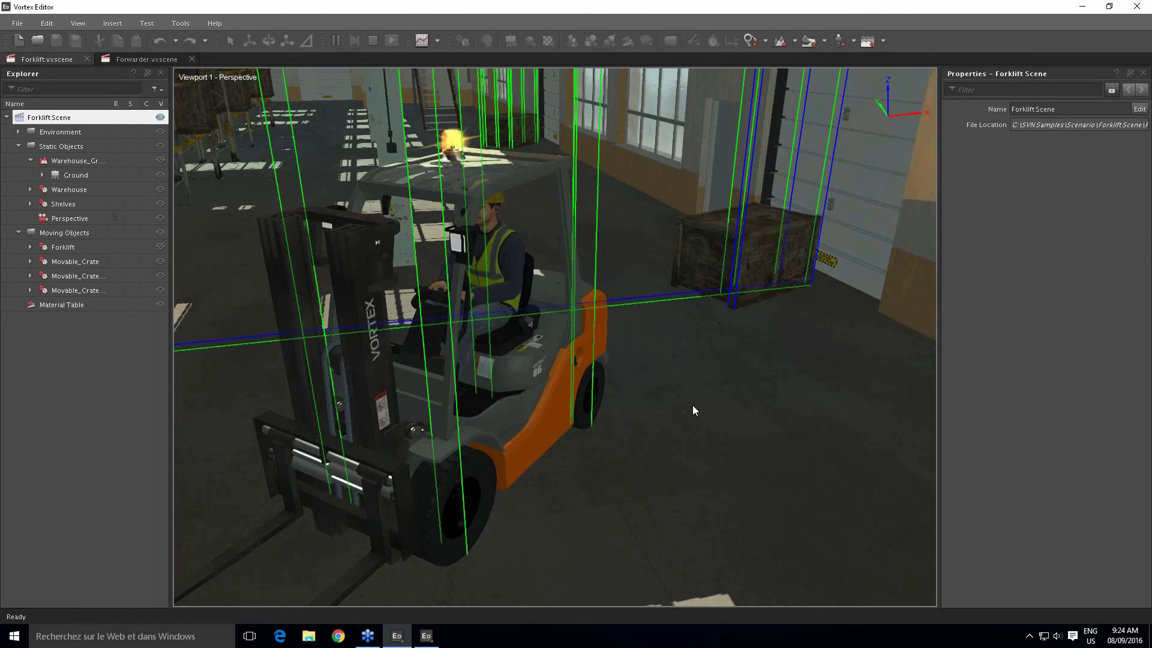
pyautogui.moveTo(692, 405); pyautogui.dragTo(646, 380, button='middle')
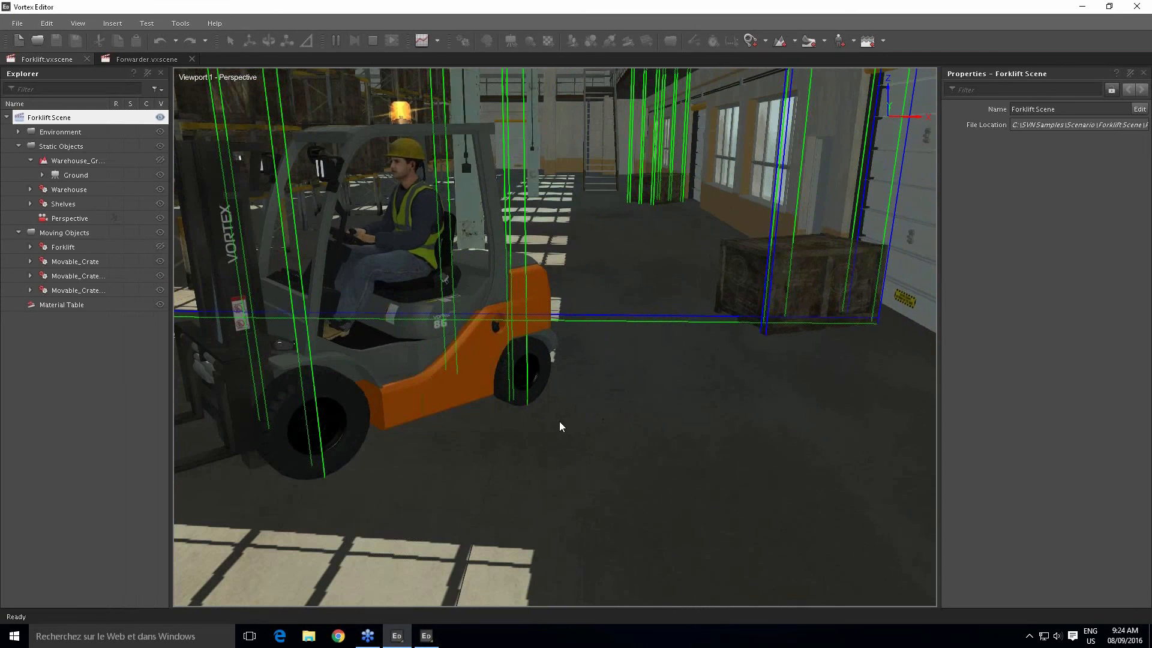
pyautogui.moveTo(560, 426); pyautogui.dragTo(572, 399, button='middle')
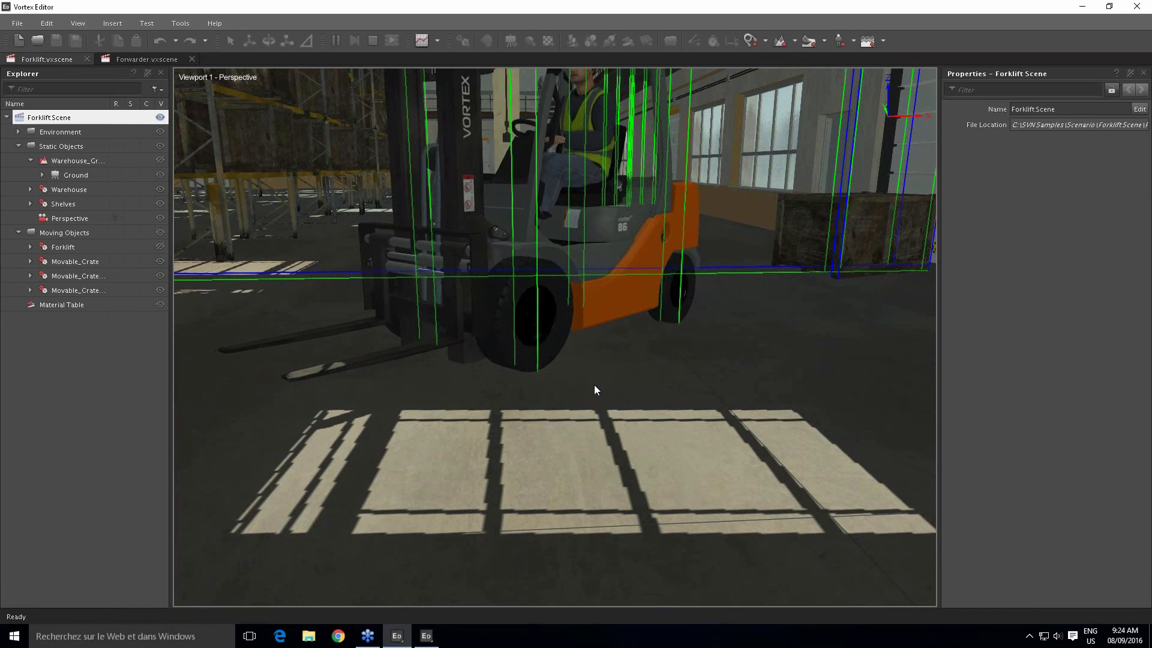
pyautogui.moveTo(715, 399); pyautogui.dragTo(650, 408, button='middle')
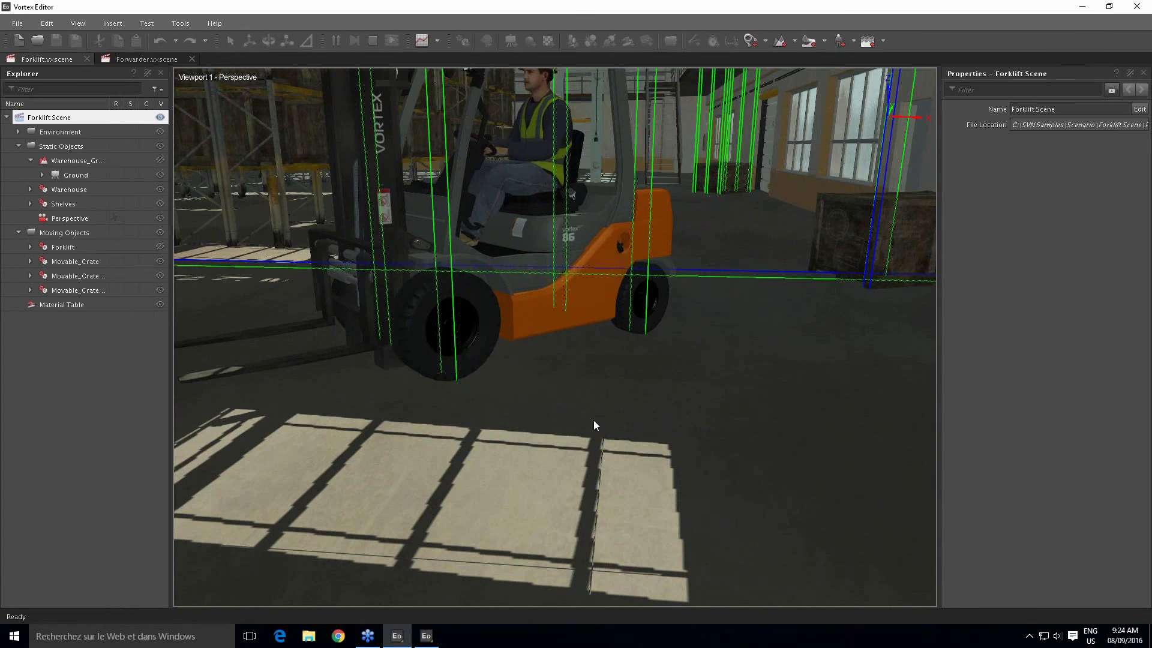
# Switch the viewport to wireframe and inspect the contacts under the forklift's rear wheel up close
pyautogui.click(717, 397)
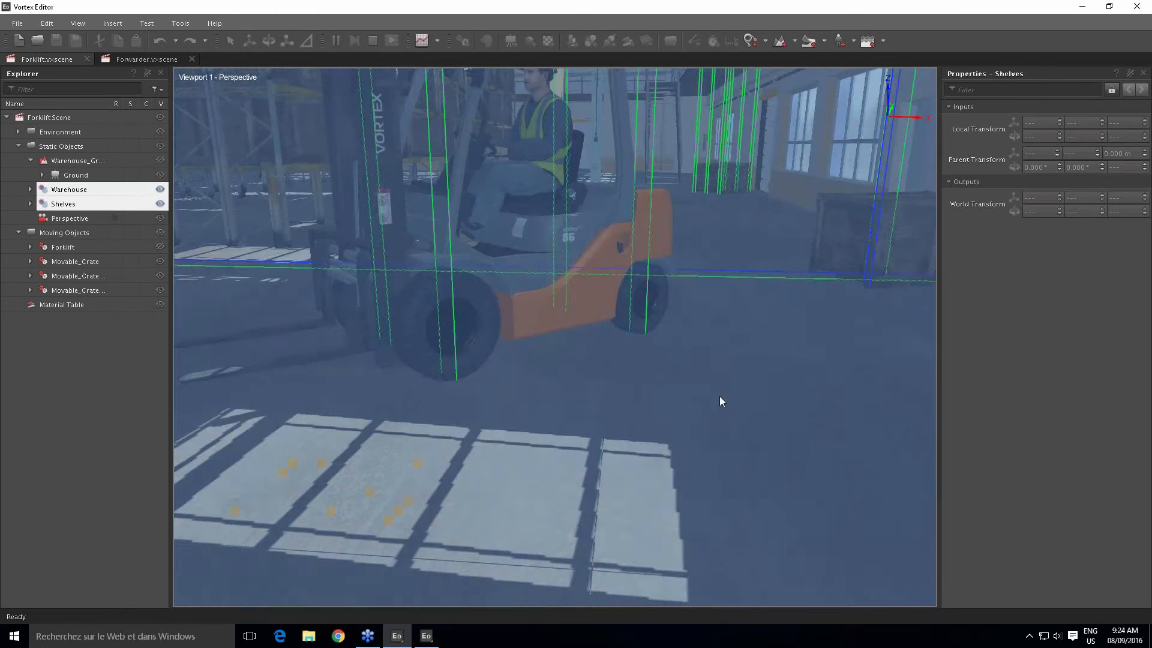
pyautogui.press('w')
pyautogui.click(591, 395)
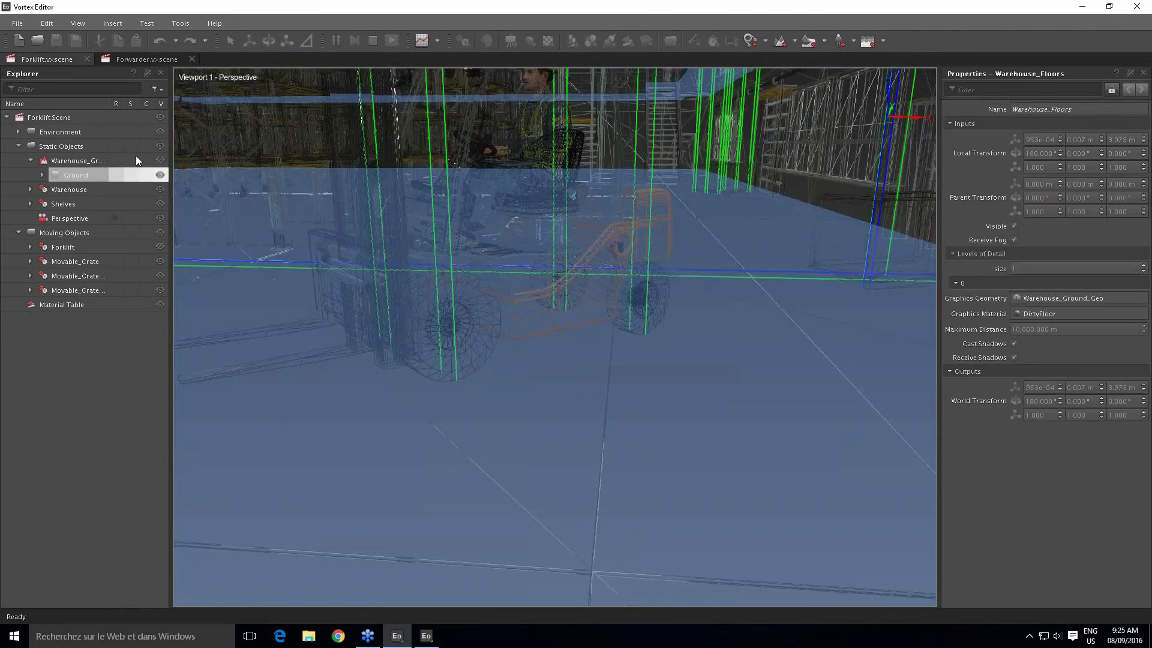
pyautogui.click(49, 117)
pyautogui.scroll(3, 637, 324)
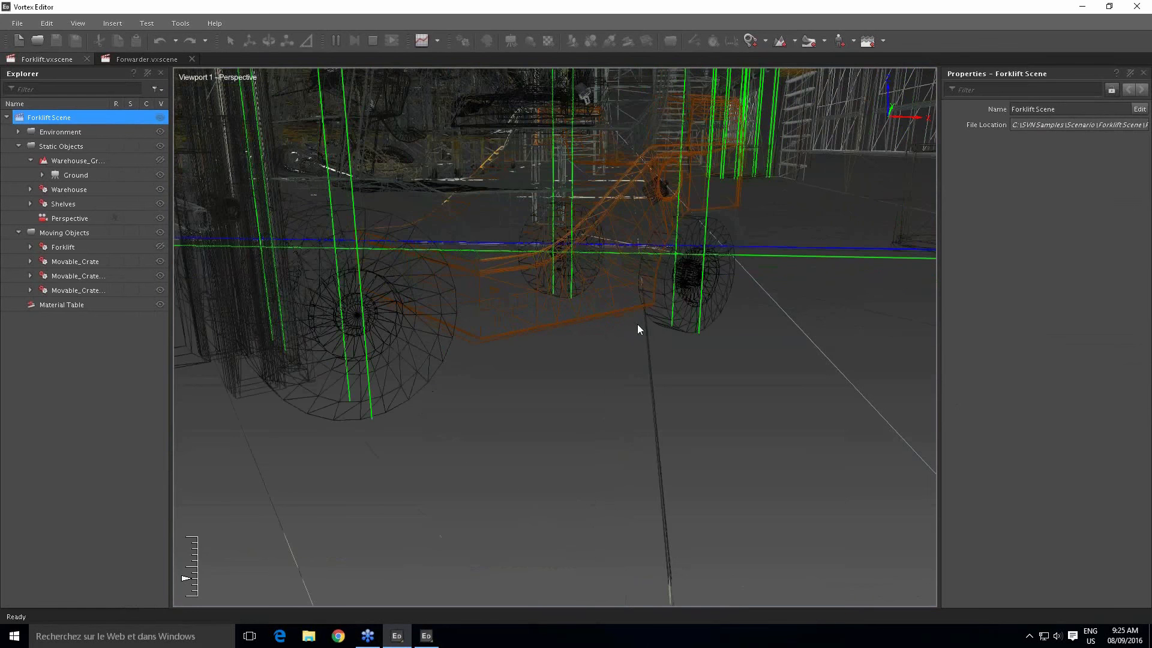
pyautogui.moveTo(671, 379); pyautogui.dragTo(673, 373, button='middle')
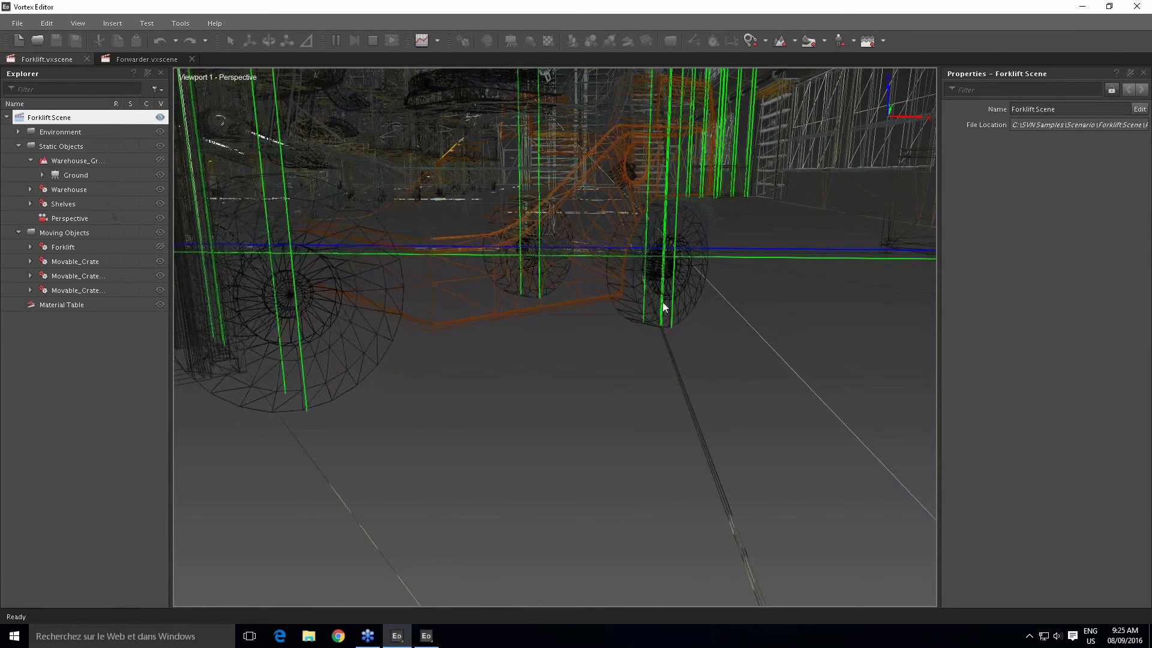
pyautogui.scroll(3, 711, 351)
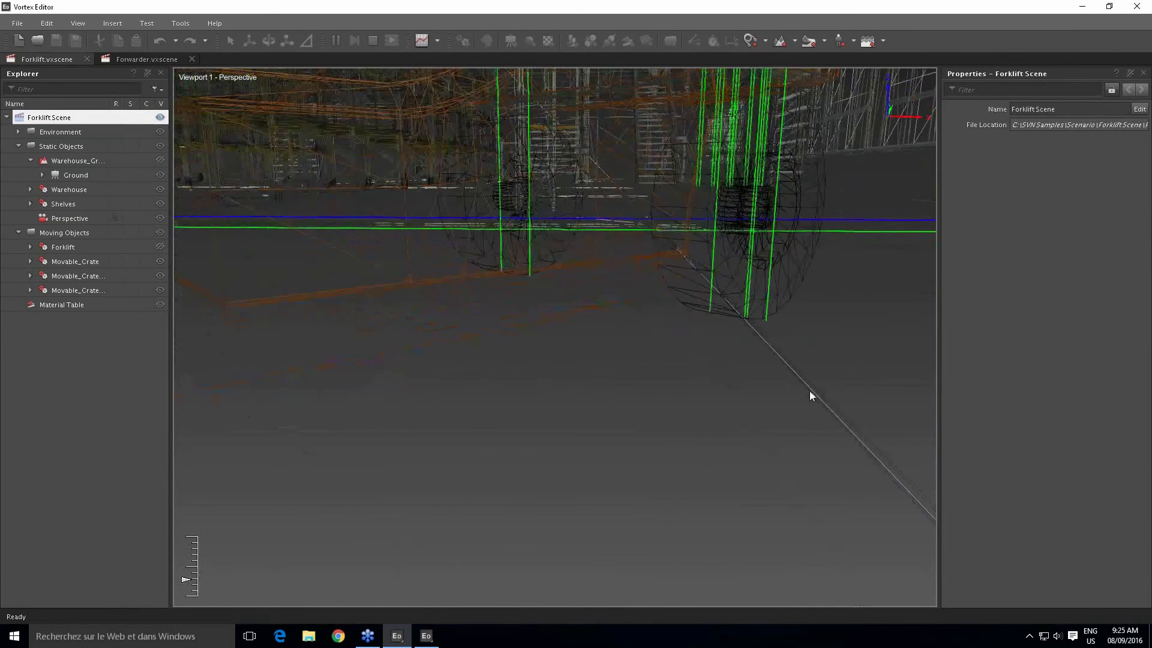
pyautogui.scroll(3, 809, 391)
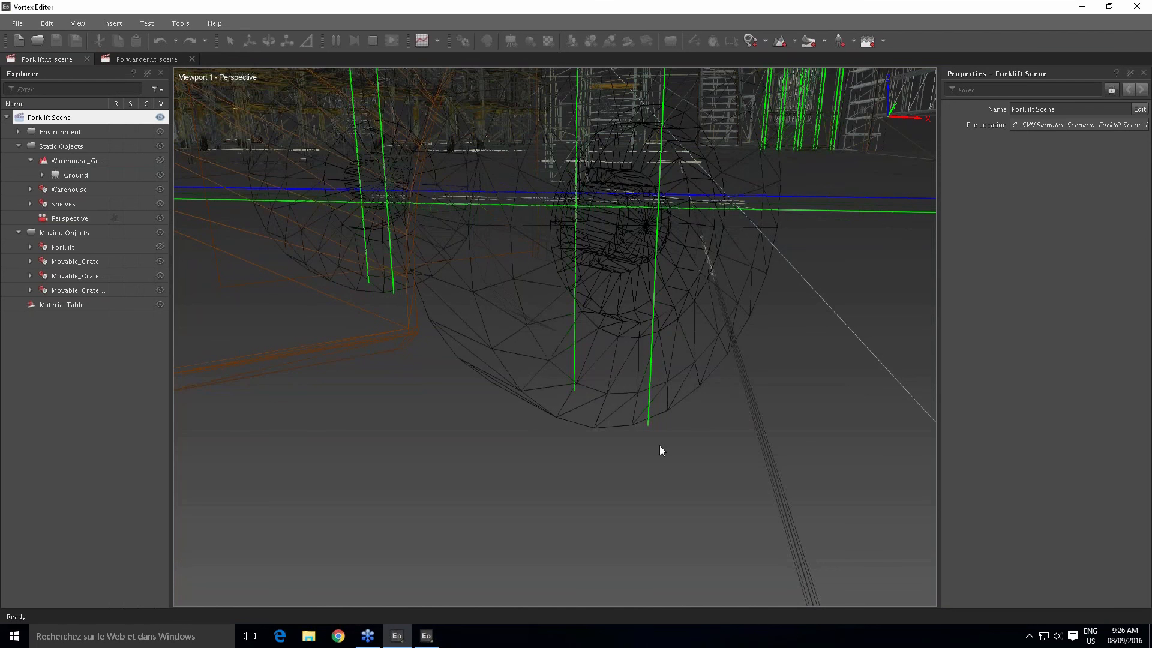
# Open the forklift scene's Material Table and select the Wheel and Ground material pair
pyautogui.doubleClick(80, 304)
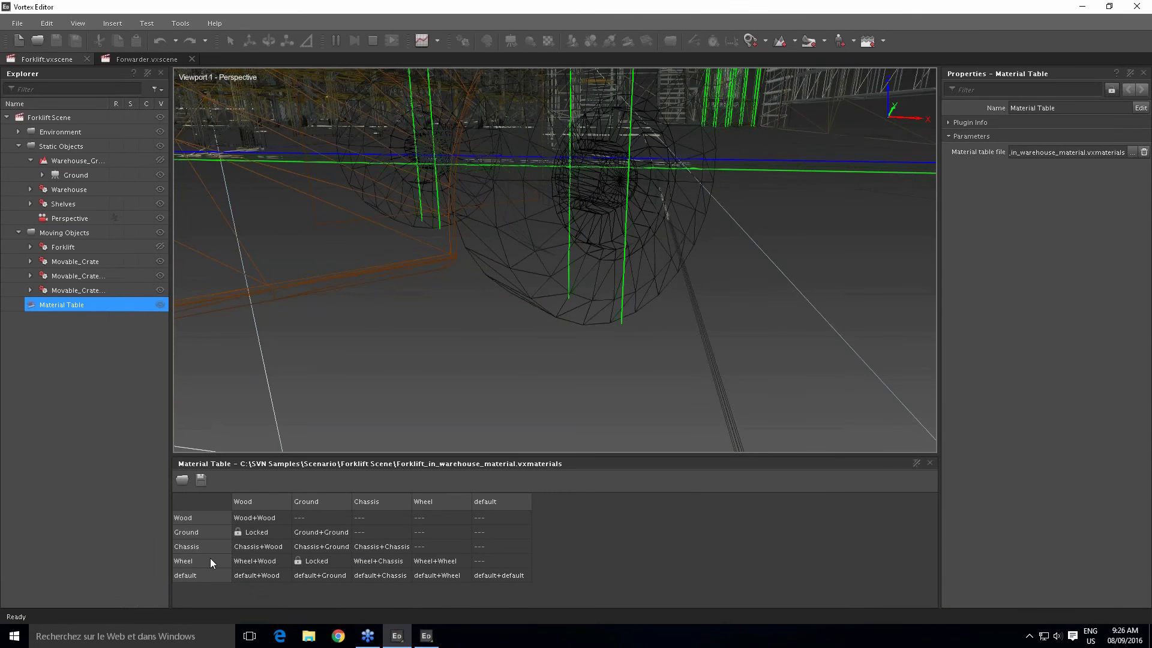
pyautogui.click(329, 557)
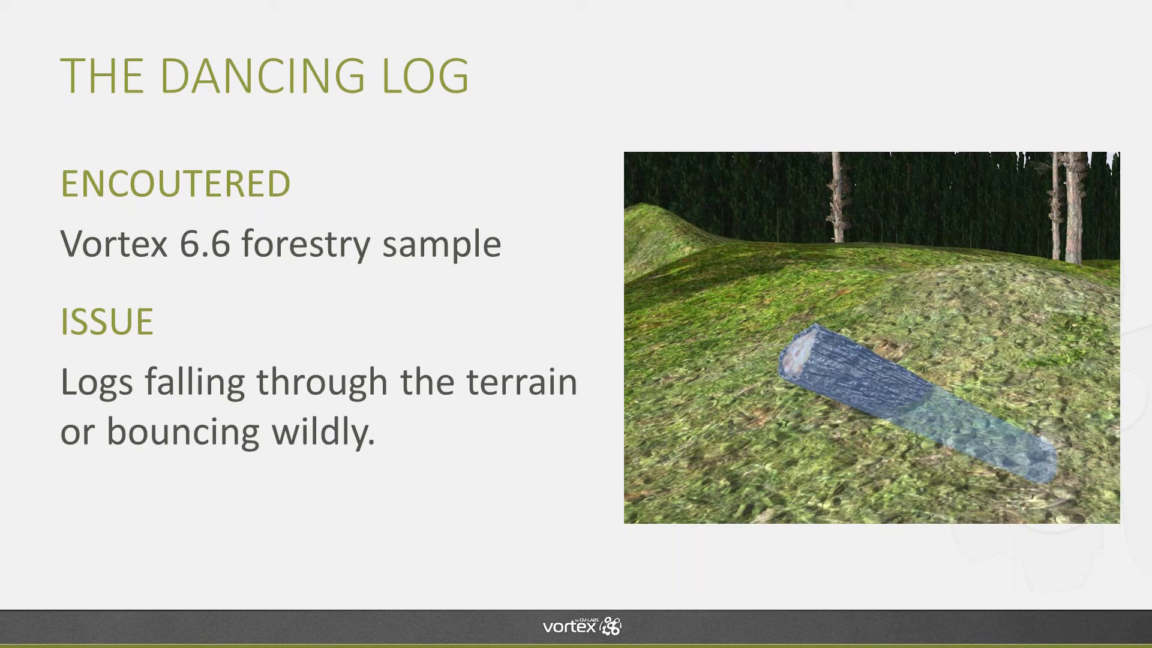
pyautogui.click(1142, 129)
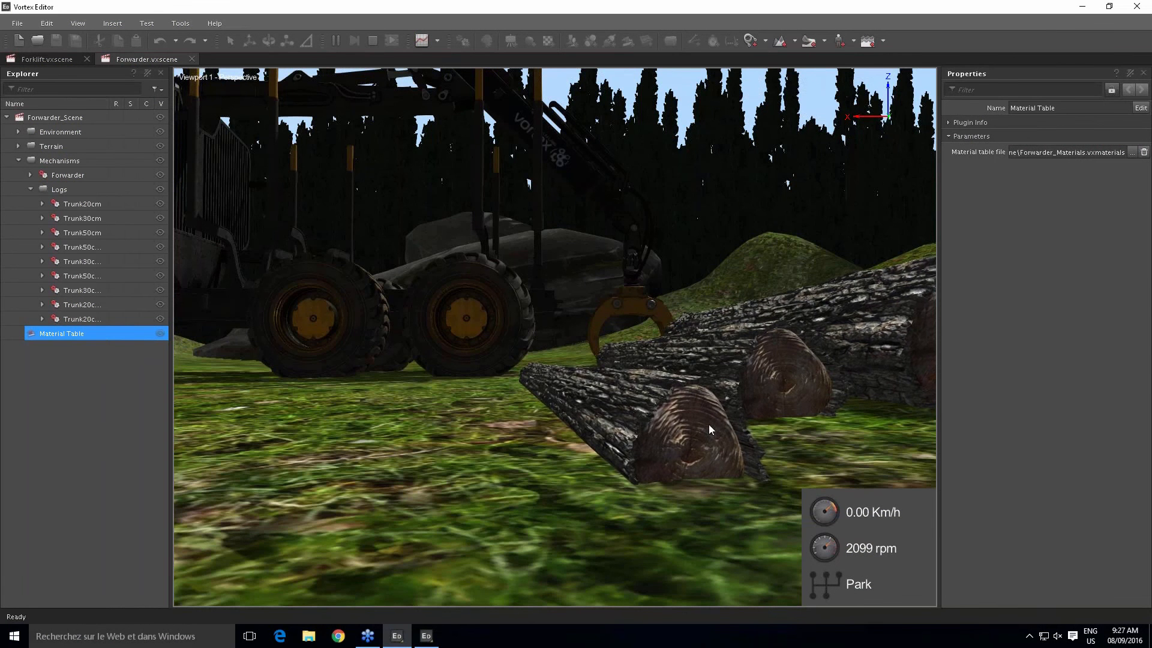
# Turn on the contact display in the Forwarder scene and inspect the contacts around the nearest log
pyautogui.scroll(3, 708, 423)
pyautogui.scroll(-3, 708, 425)
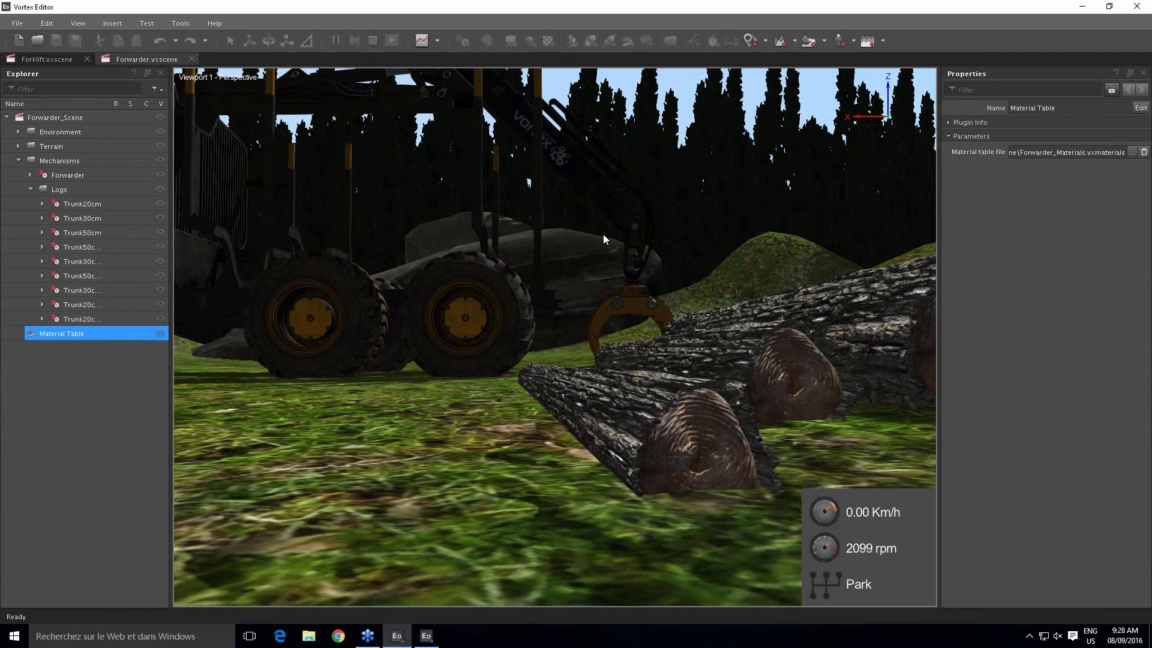
pyautogui.click(681, 77)
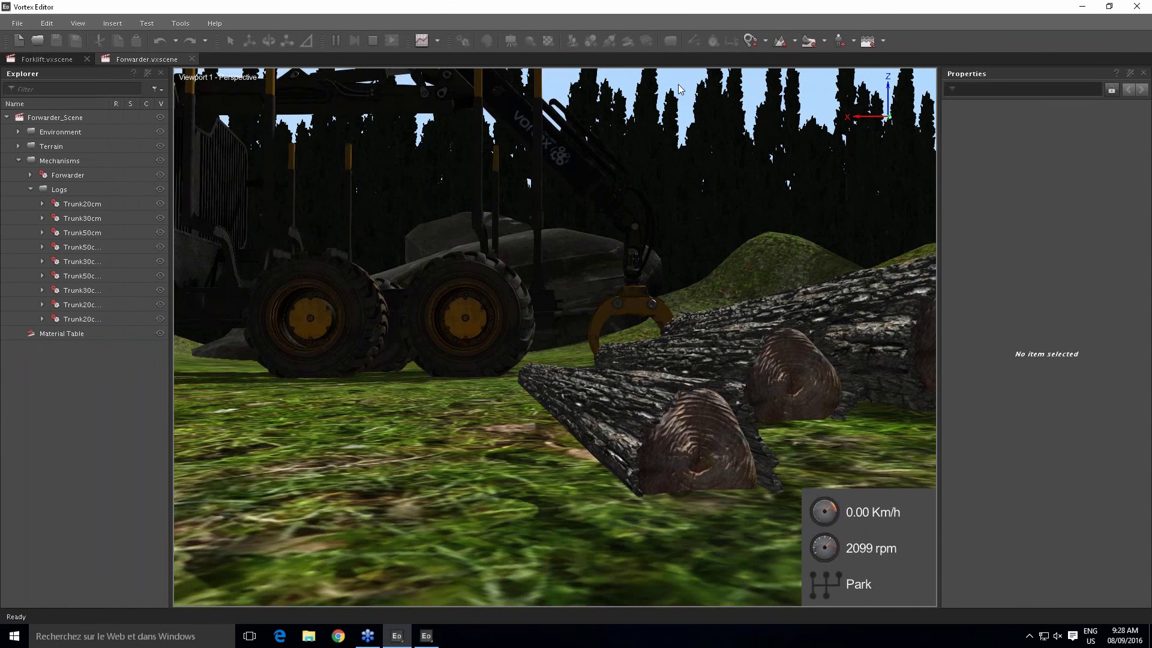
pyautogui.press('c')
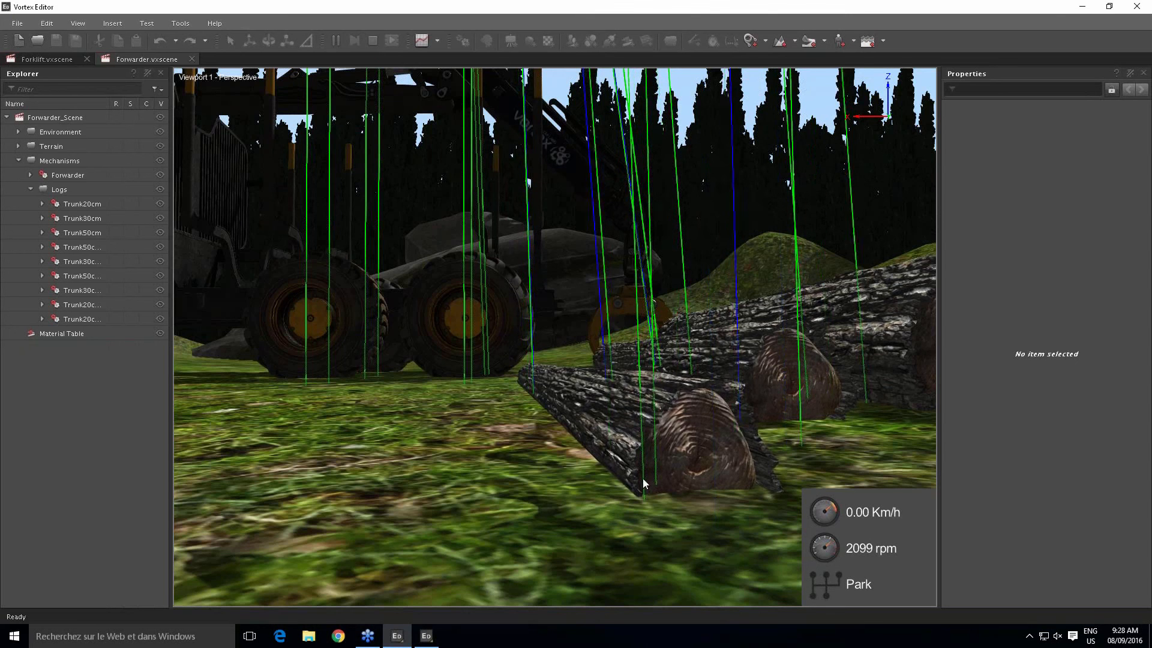
pyautogui.moveTo(639, 480); pyautogui.dragTo(516, 473)
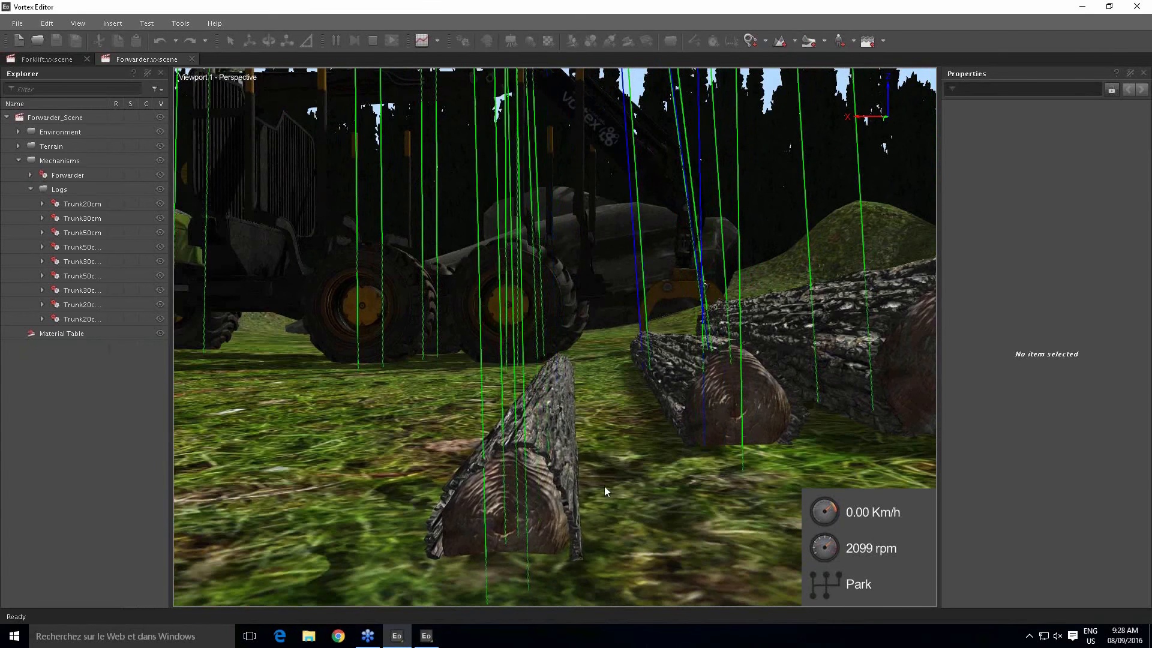
# Select the nearest log, Trunk20cm (2), and turn on its collision geometry display
pyautogui.moveTo(568, 503); pyautogui.dragTo(637, 476)
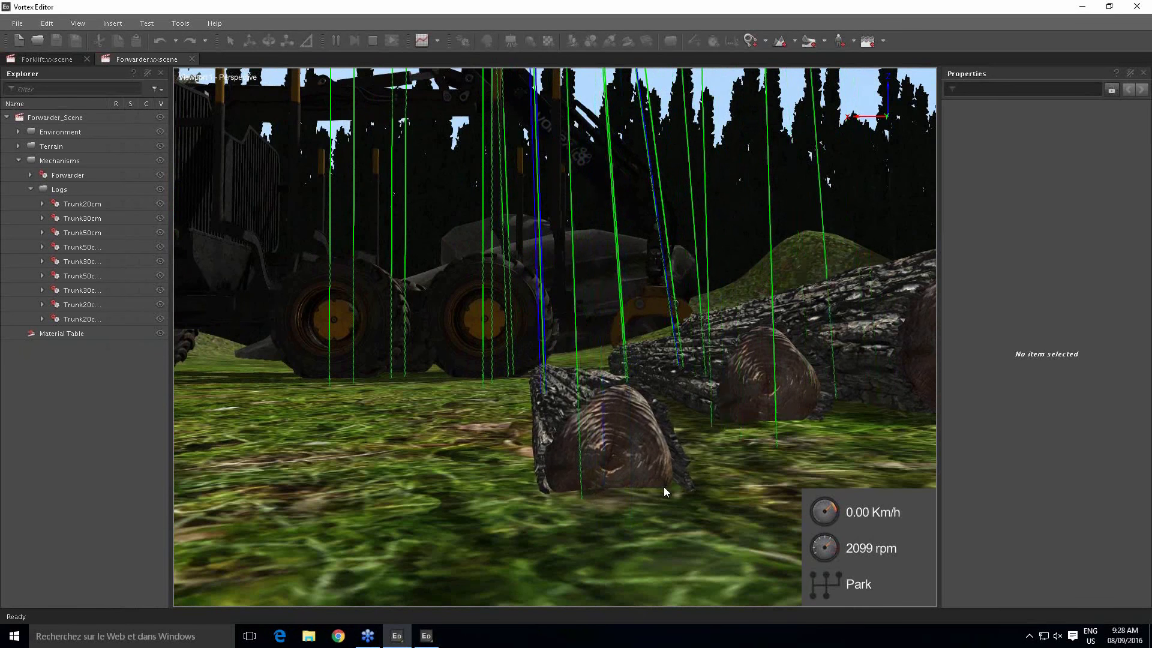
pyautogui.moveTo(665, 486); pyautogui.dragTo(671, 469)
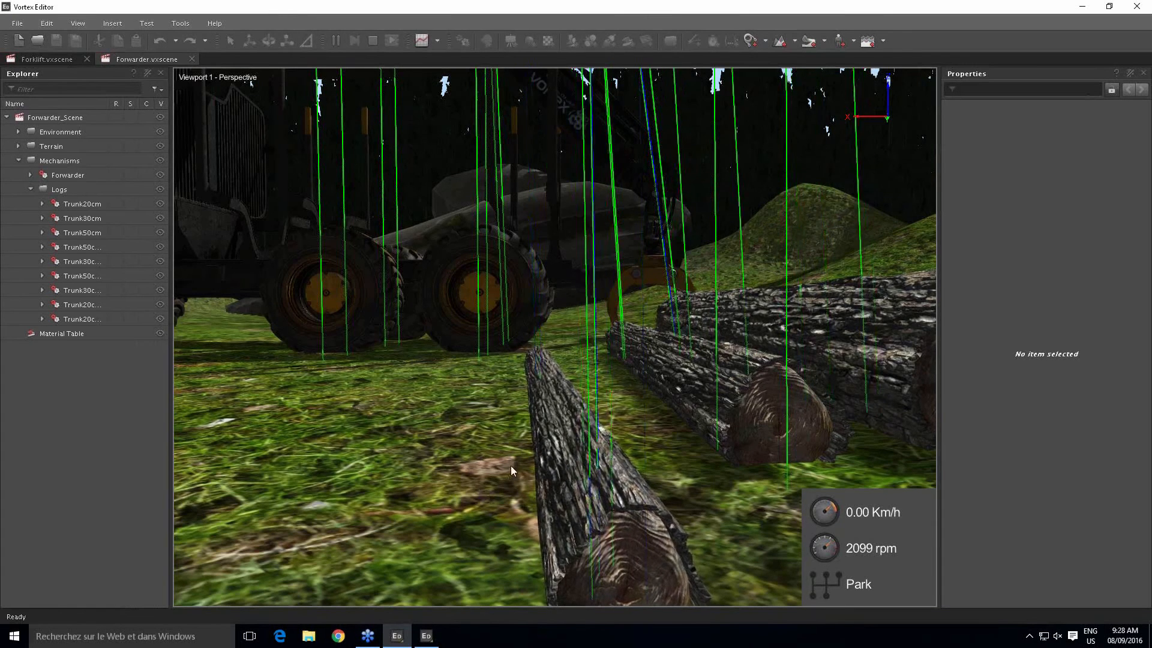
pyautogui.moveTo(509, 465); pyautogui.dragTo(621, 438, button='middle')
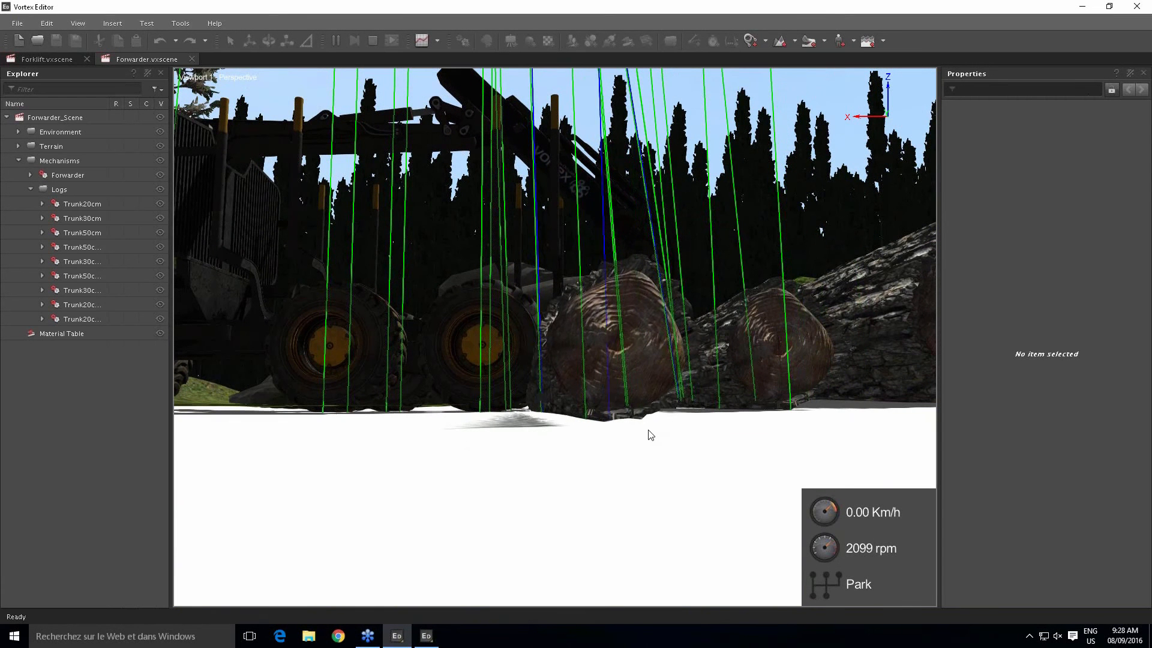
pyautogui.click(625, 343)
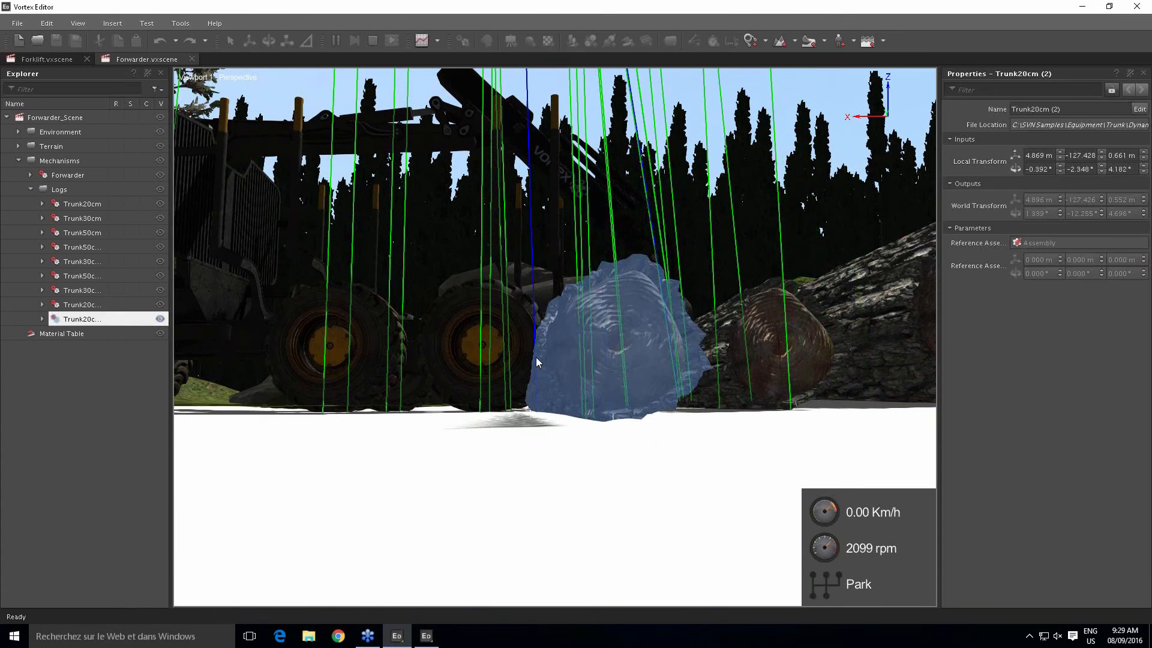
pyautogui.rightClick(166, 322)
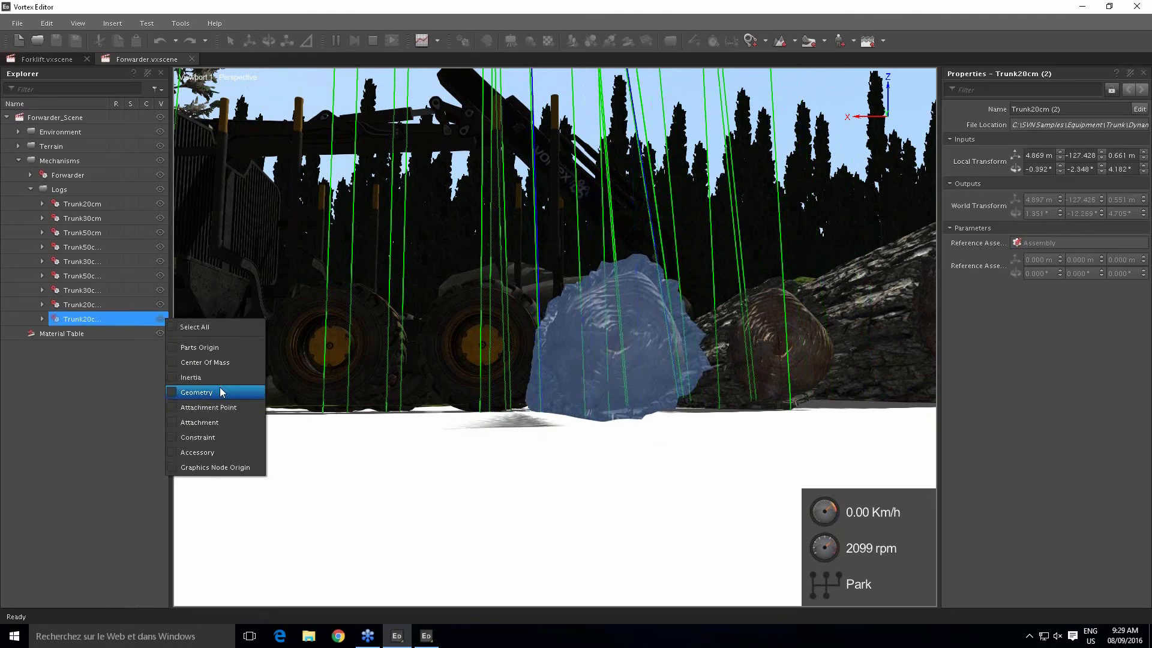
pyautogui.click(198, 392)
pyautogui.click(698, 285)
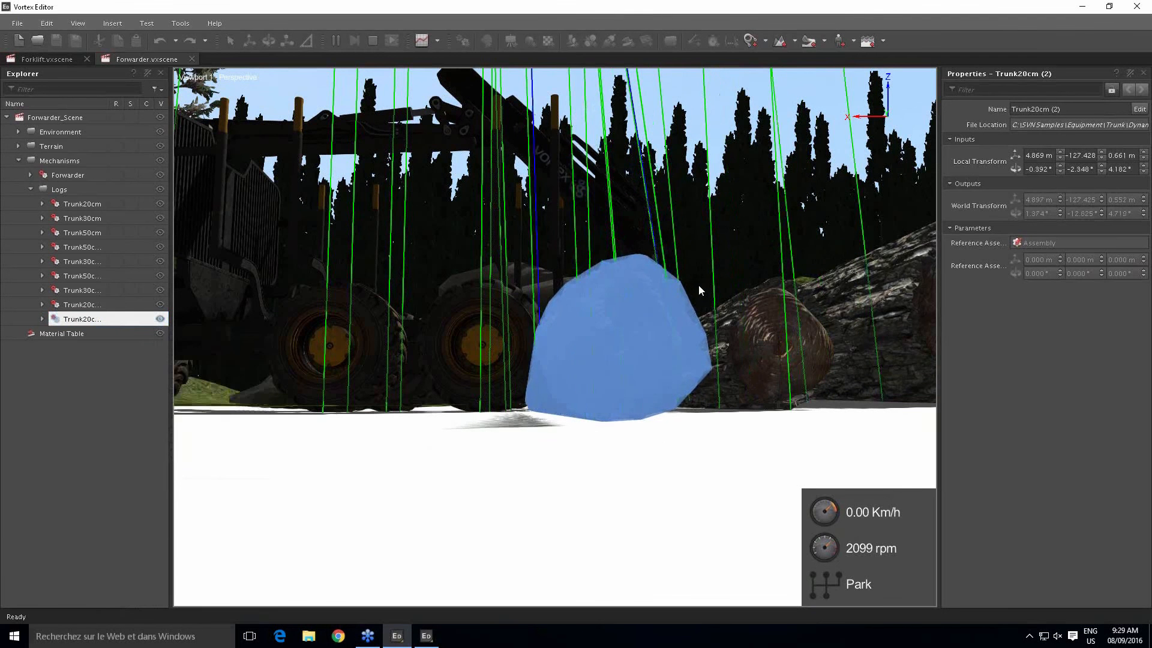
# Examine the collision geometry of Trunk20cm (2) against the ground up close and from several angles
pyautogui.scroll(-3, 698, 286)
pyautogui.scroll(5, 662, 307)
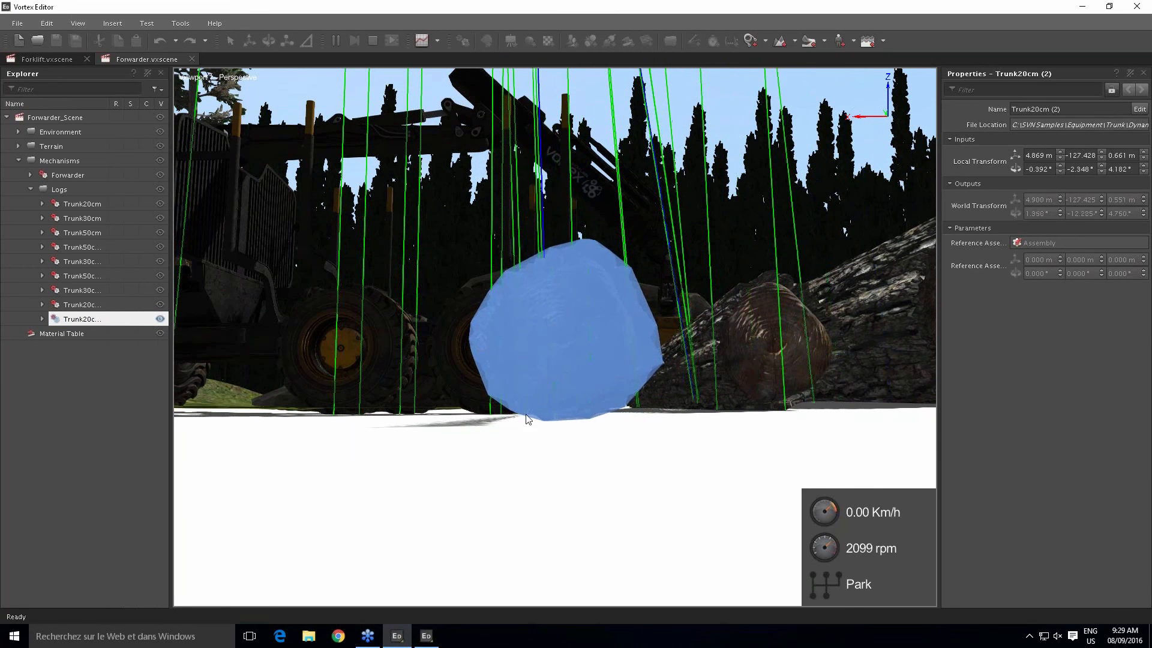
pyautogui.moveTo(621, 301); pyautogui.dragTo(650, 370, button='middle')
pyautogui.moveTo(671, 417); pyautogui.dragTo(667, 393, button='middle')
pyautogui.scroll(1, 667, 394)
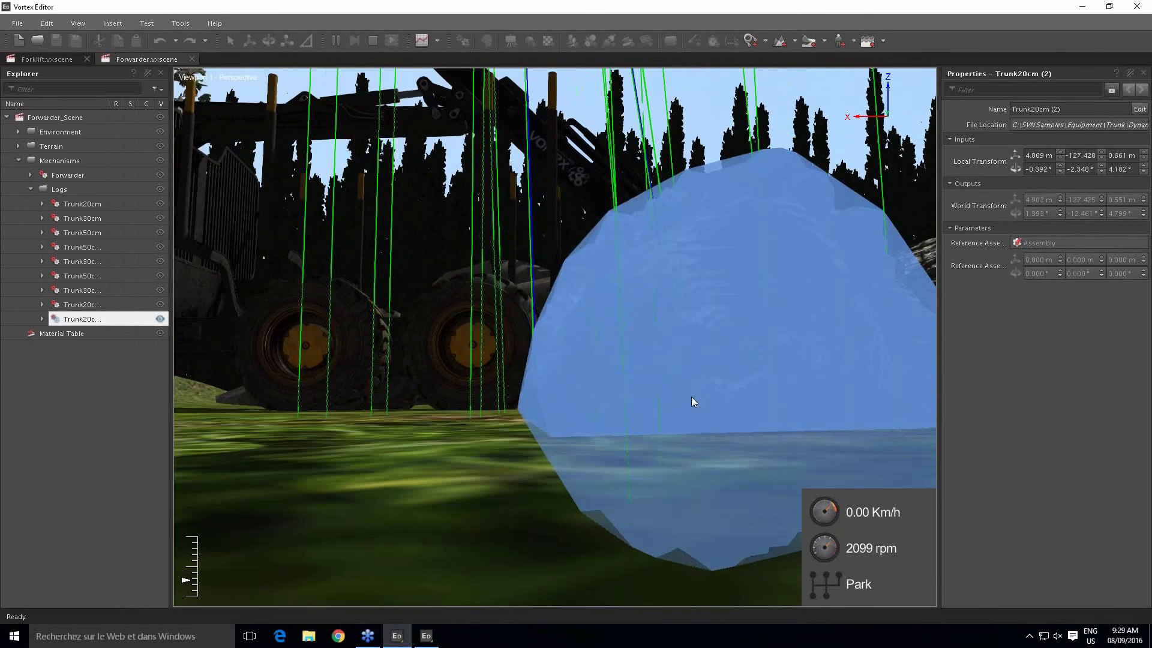
pyautogui.moveTo(722, 424); pyautogui.dragTo(697, 410, button='middle')
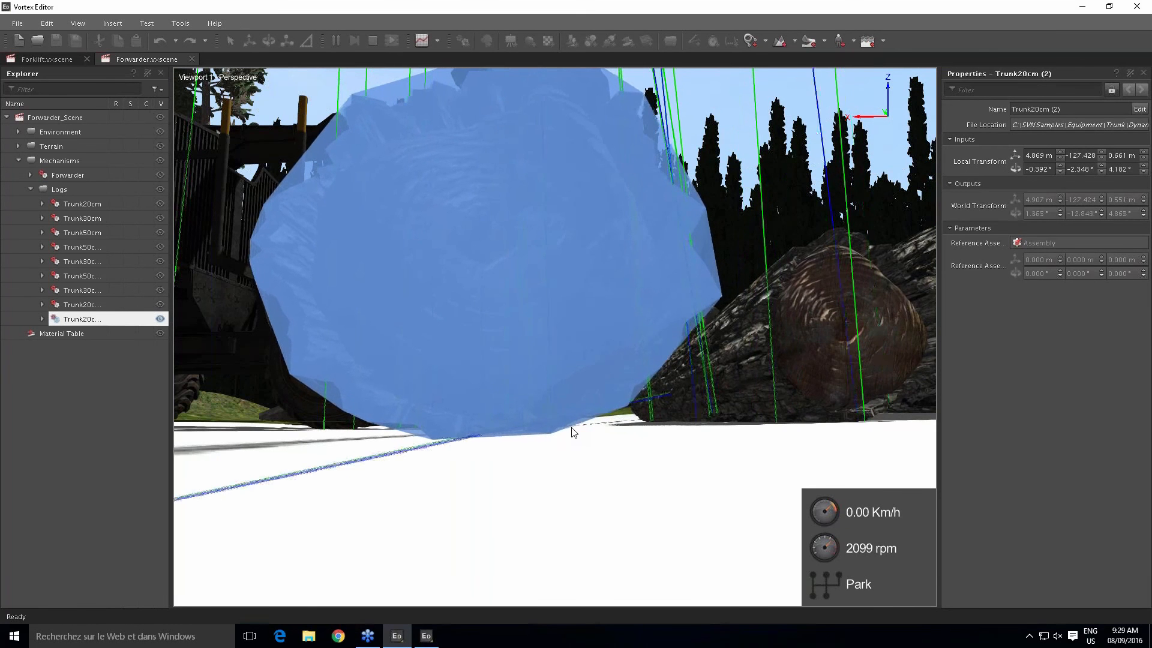
pyautogui.scroll(-3, 549, 419)
pyautogui.moveTo(561, 387); pyautogui.dragTo(603, 419, button='middle')
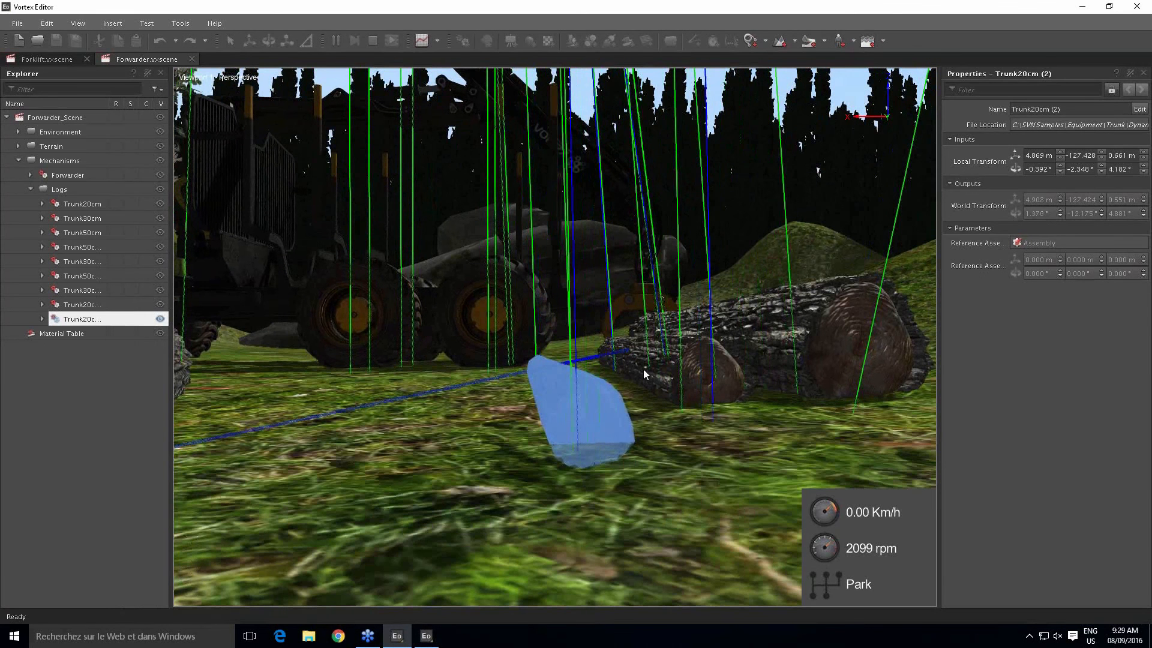
# Turn off the collision geometry display of Trunk20cm (2) along with the scene's contact display
pyautogui.rightClick(165, 321)
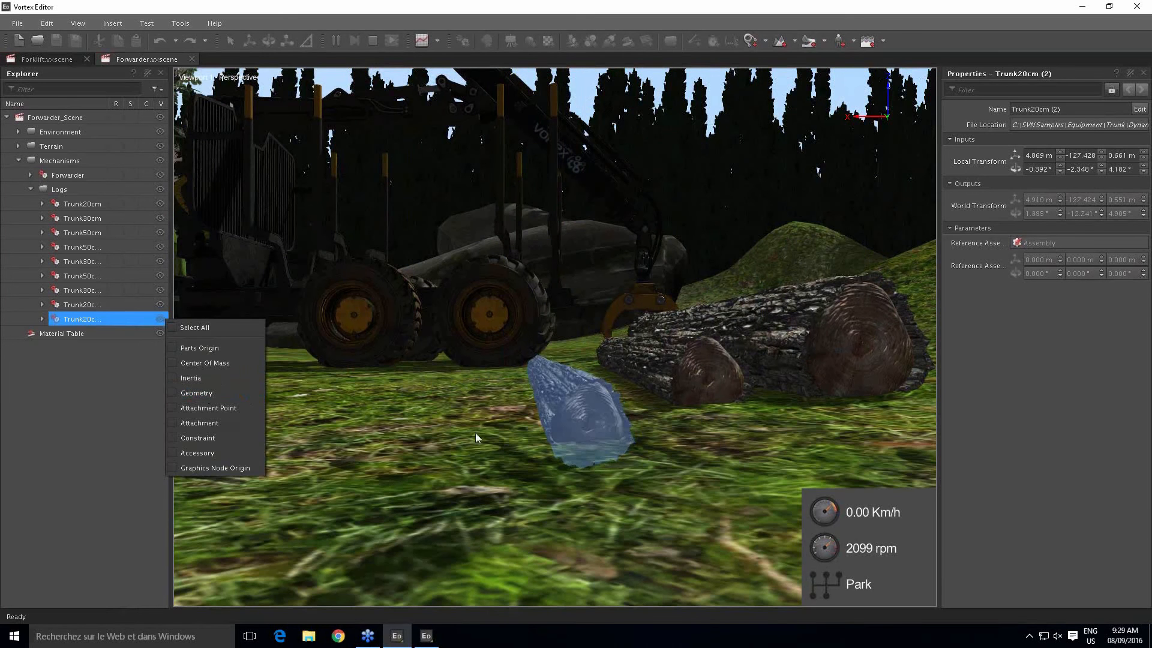
pyautogui.moveTo(475, 433); pyautogui.dragTo(682, 426, button='middle')
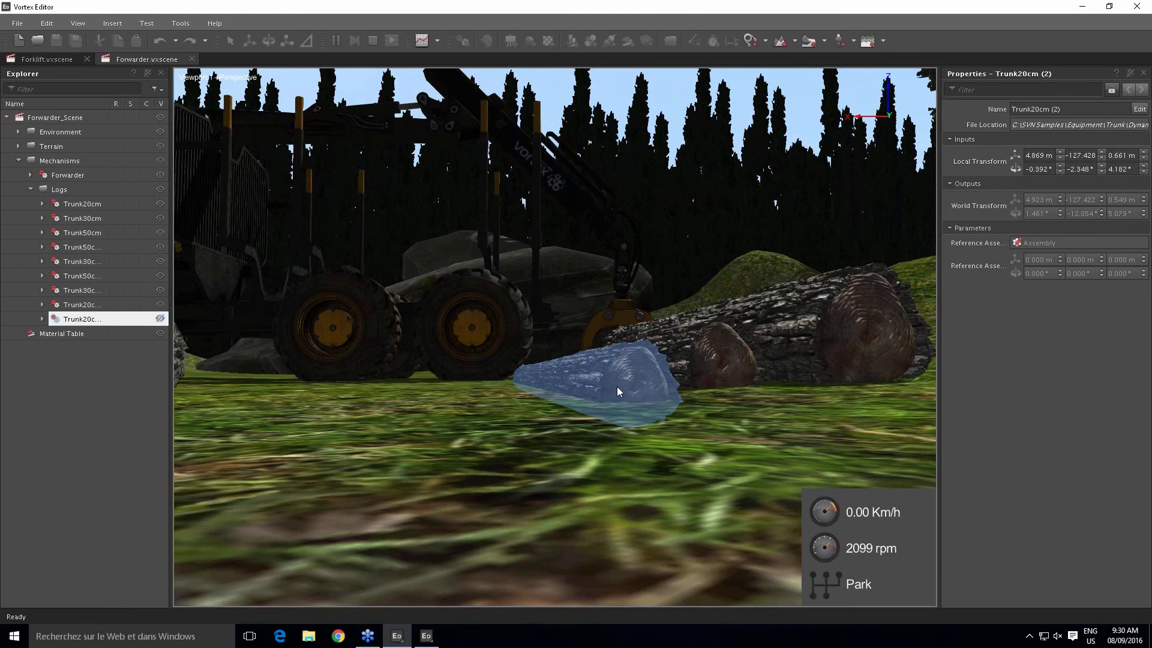
# Open the Forwarder scene's Material Table and select the Ground and Log material pair
pyautogui.doubleClick(76, 333)
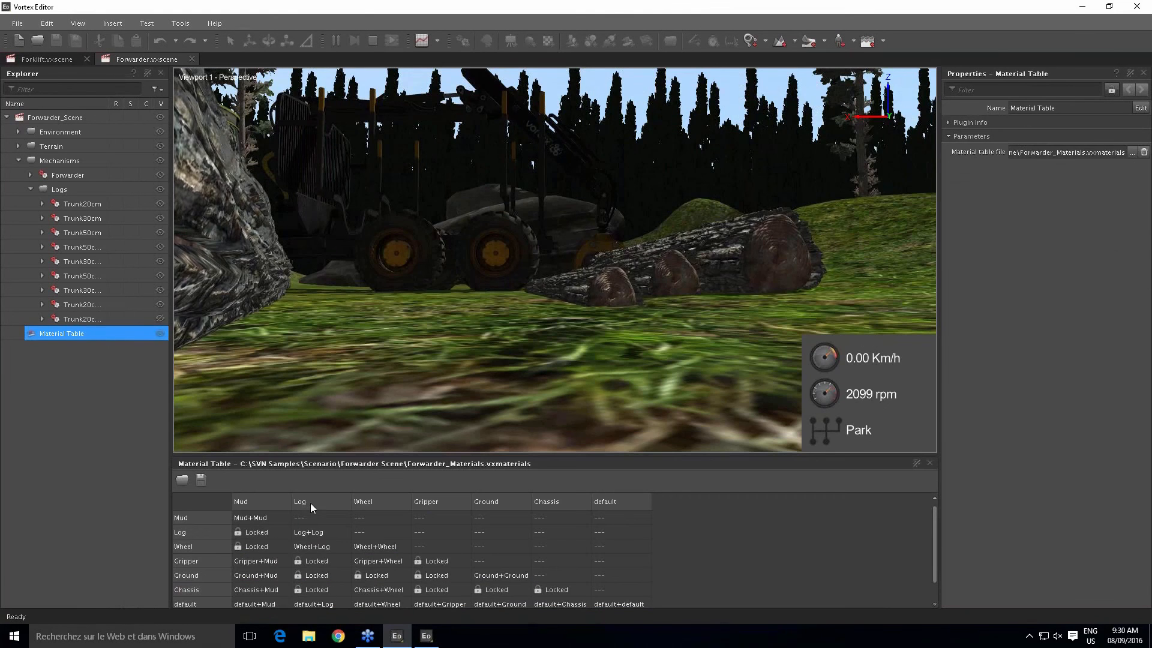
pyautogui.click(303, 578)
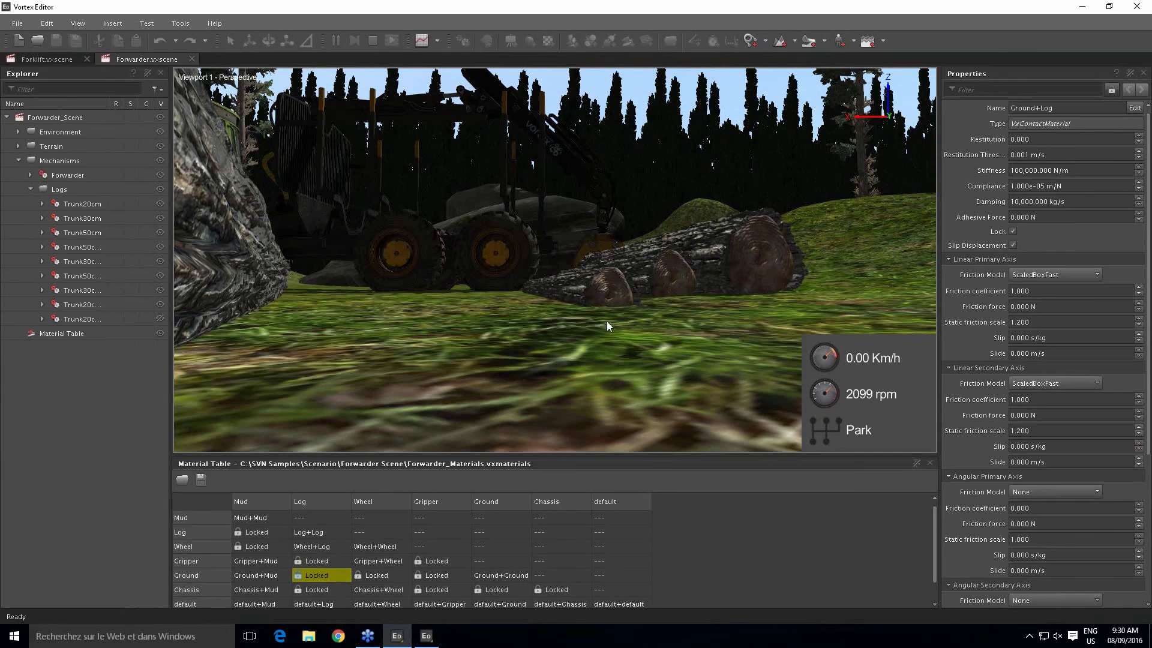
pyautogui.moveTo(606, 322); pyautogui.dragTo(611, 333, button='middle')
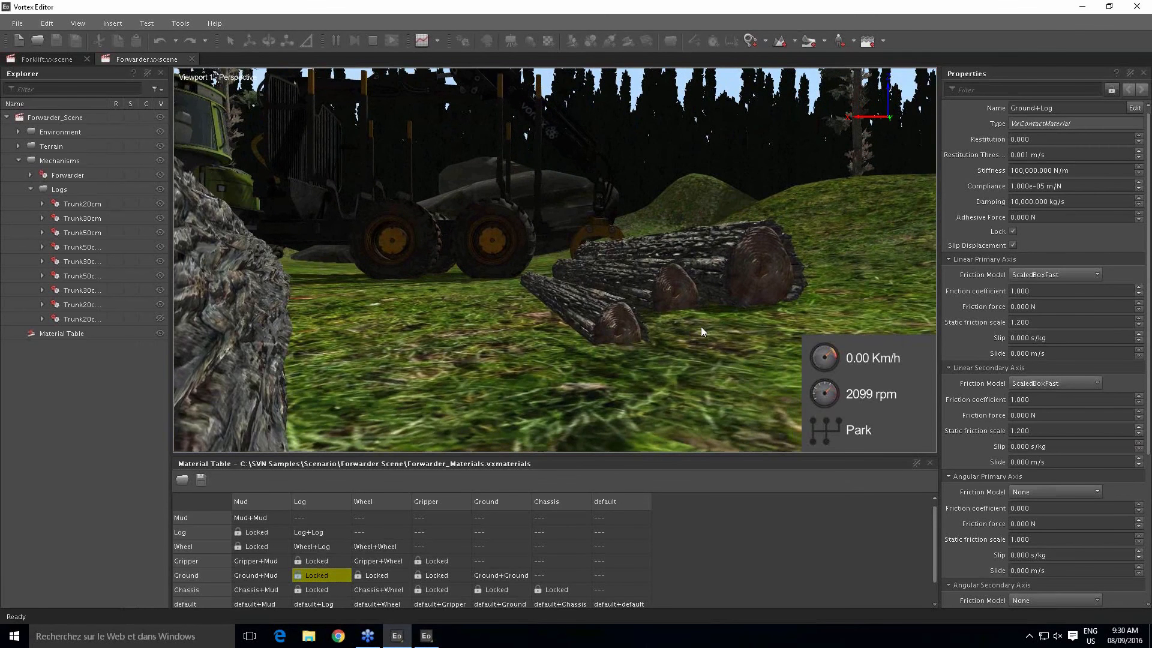
pyautogui.scroll(2, 701, 327)
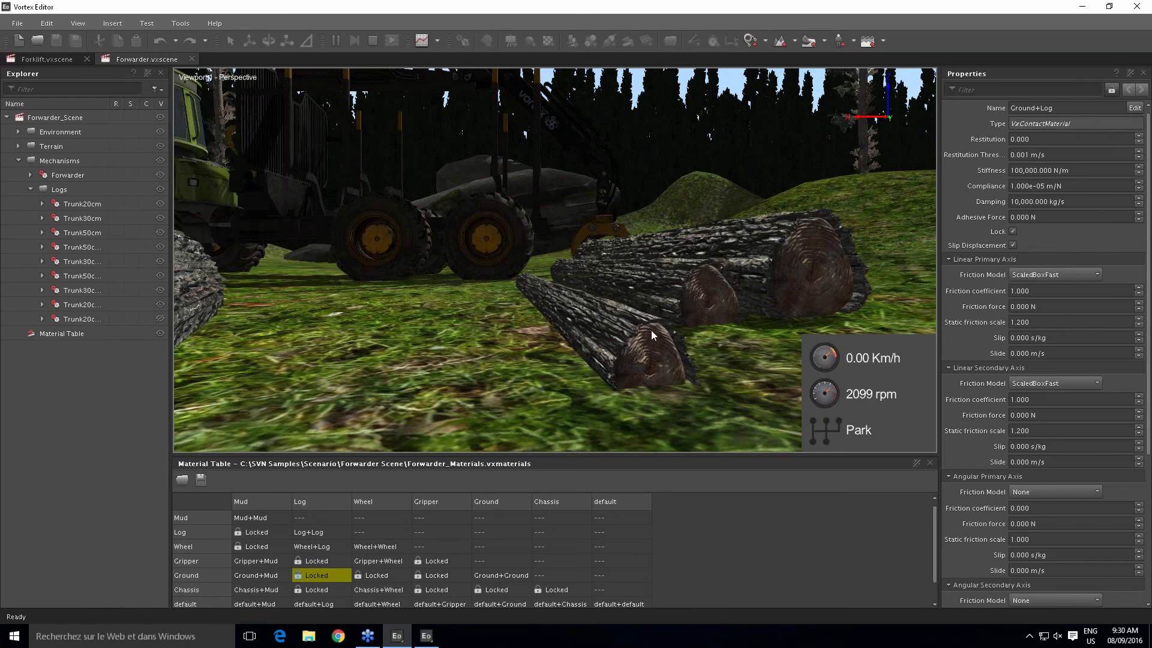
pyautogui.moveTo(650, 330); pyautogui.dragTo(659, 326, button='middle')
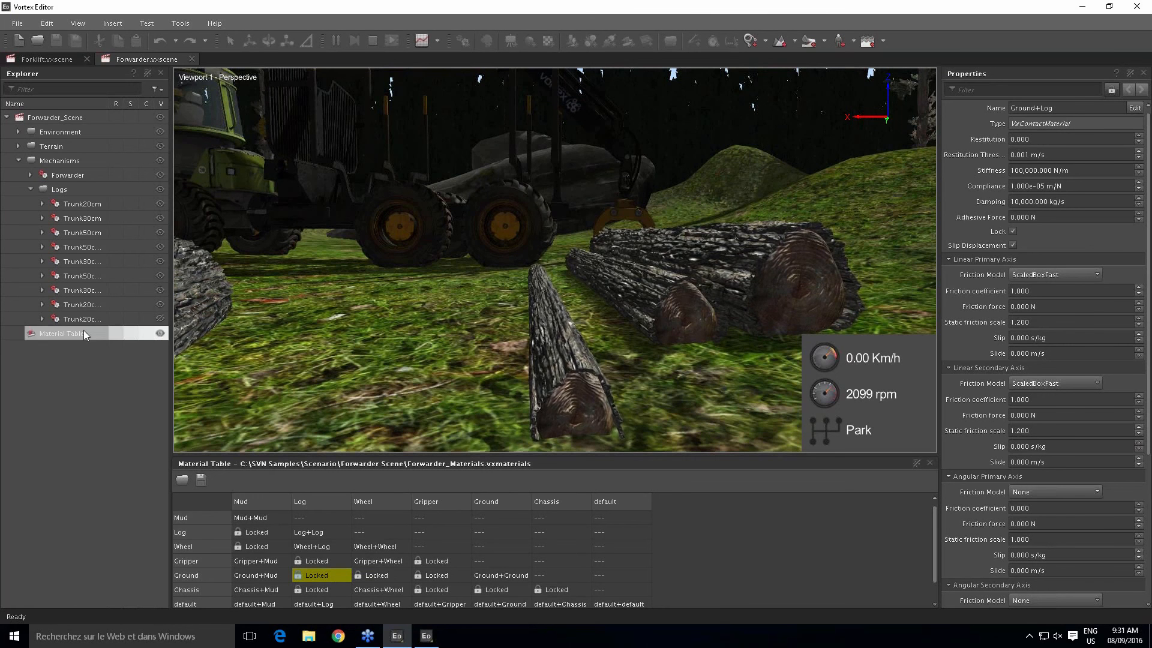
# Expand Trunk20cm (2) to the Trunk20cm part in its assembly and show the part's dynamic properties
pyautogui.click(42, 319)
pyautogui.click(56, 348)
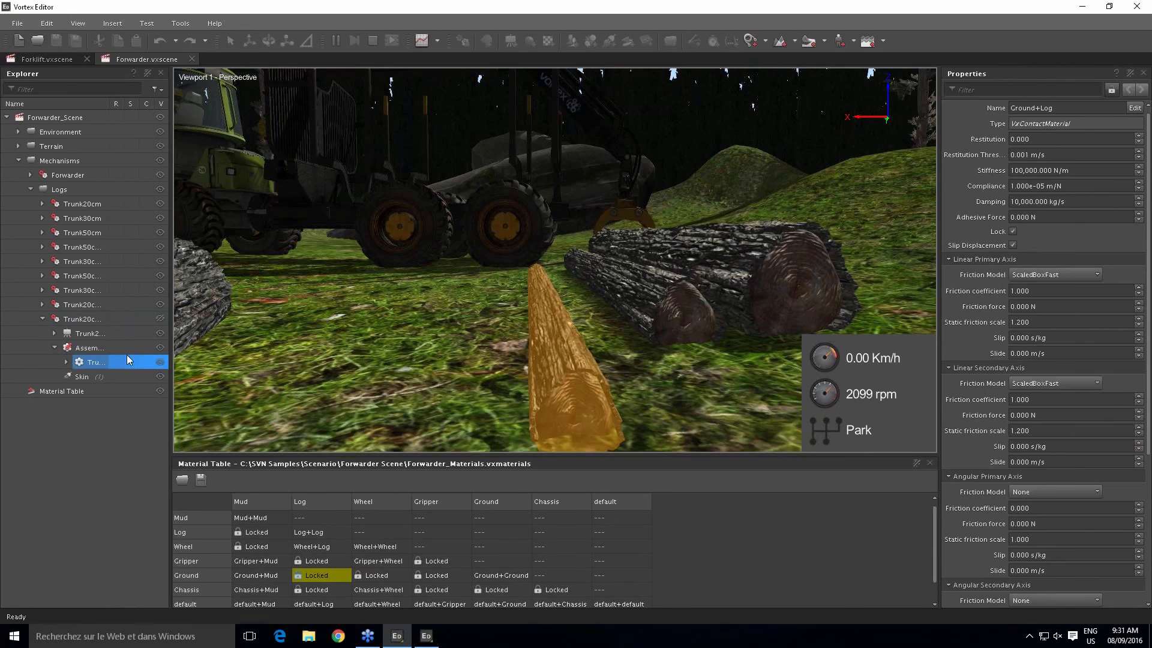
pyautogui.moveTo(169, 347); pyautogui.dragTo(198, 347)
pyautogui.click(116, 363)
pyautogui.click(115, 363)
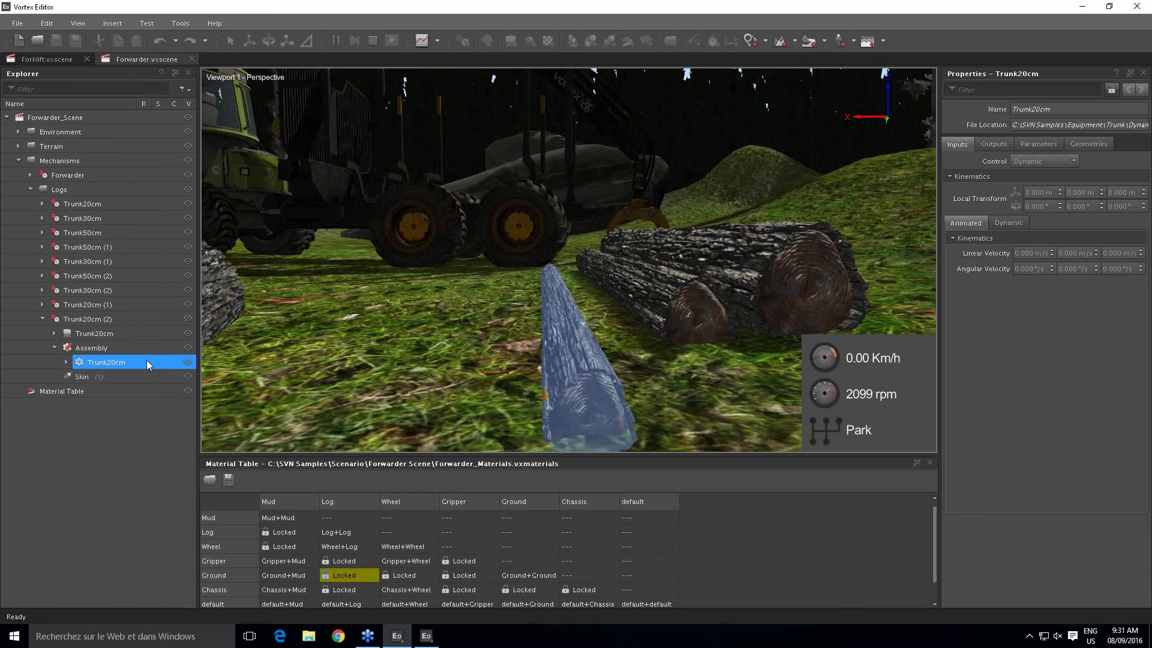
pyautogui.click(1005, 223)
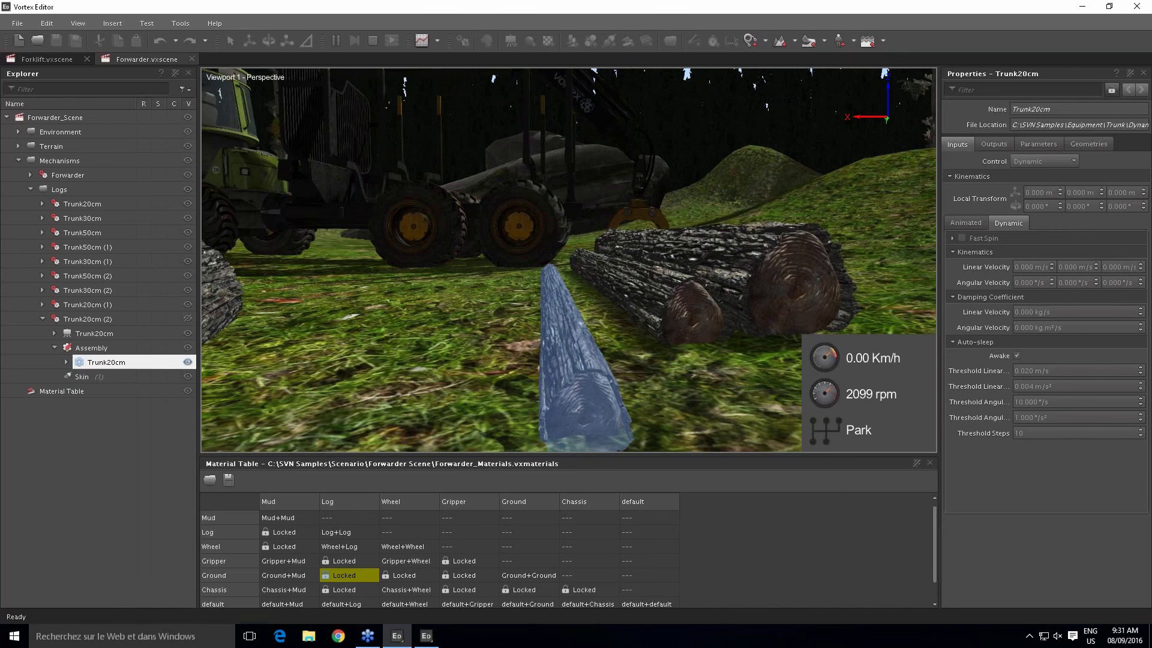
# Bring the first Trunk20cm log into view and examine how it rests on the ground from several angles
pyautogui.click(110, 205)
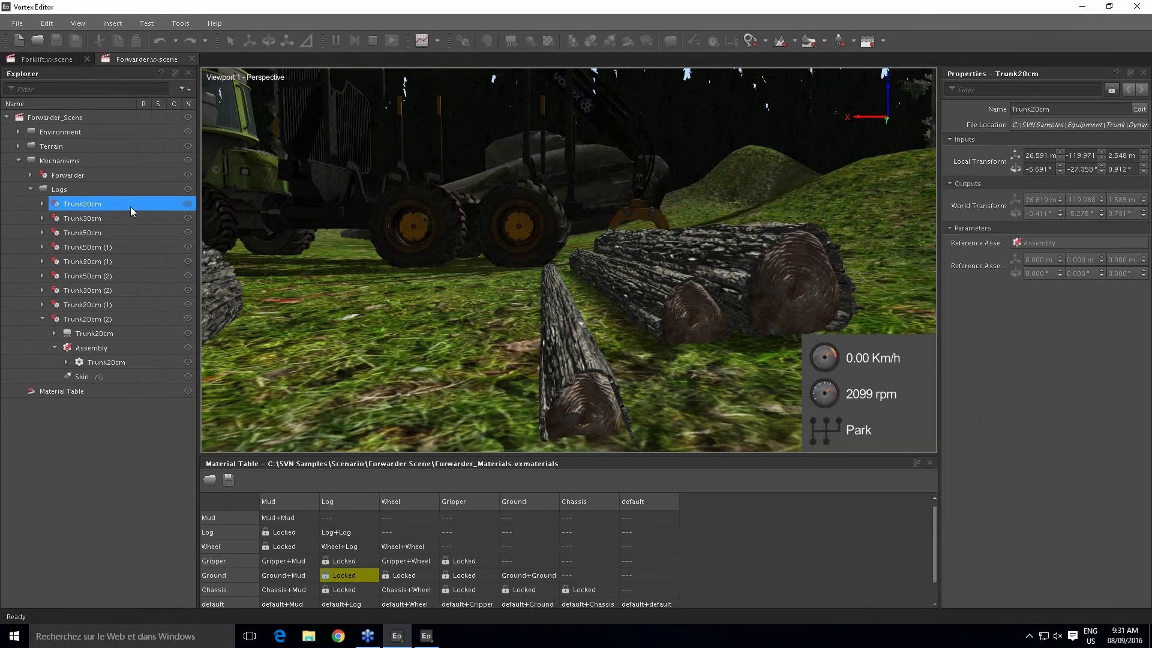
pyautogui.rightClick(123, 203)
pyautogui.click(150, 212)
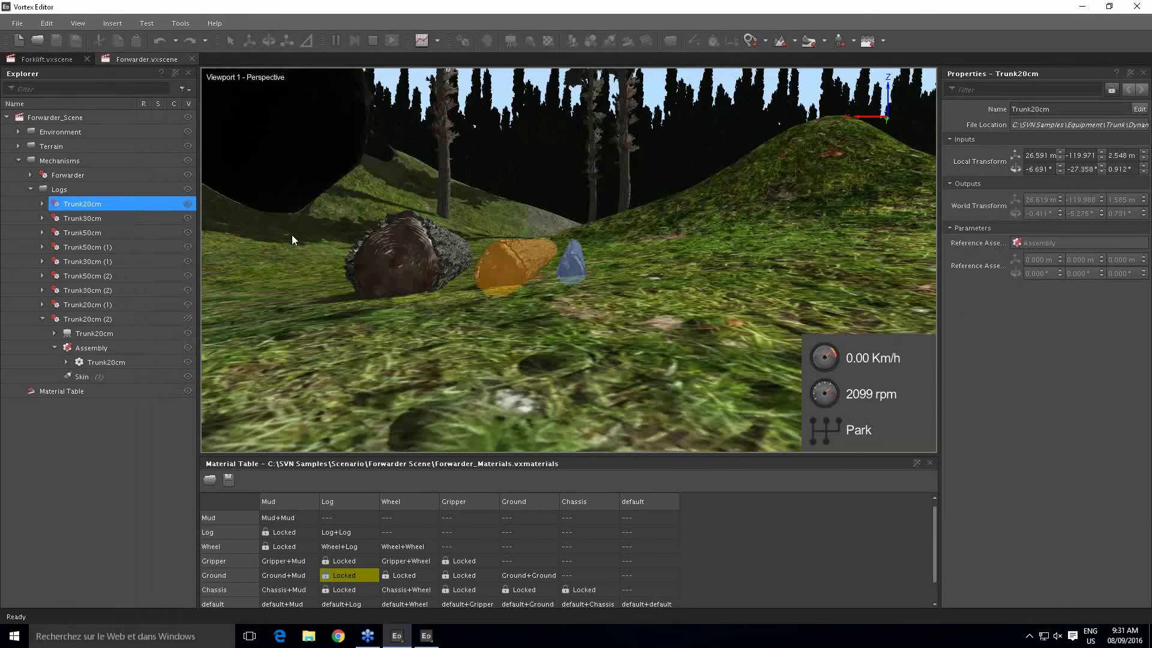
pyautogui.scroll(5, 603, 255)
pyautogui.moveTo(660, 275); pyautogui.dragTo(570, 352, button='middle')
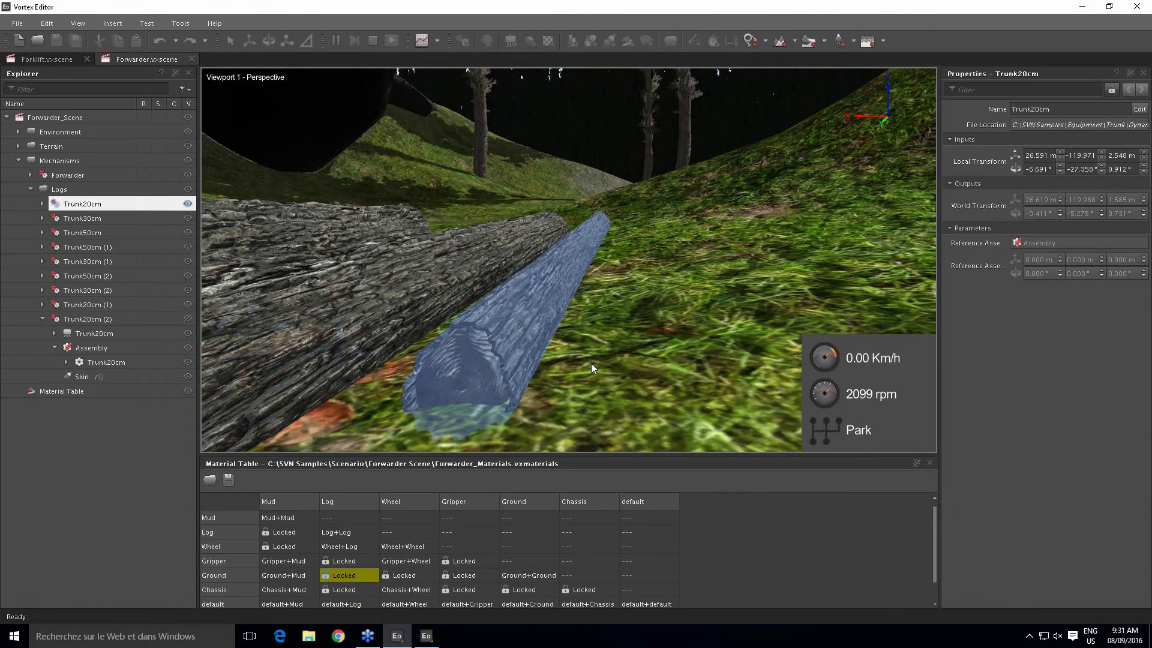
pyautogui.moveTo(603, 372); pyautogui.dragTo(655, 349, button='middle')
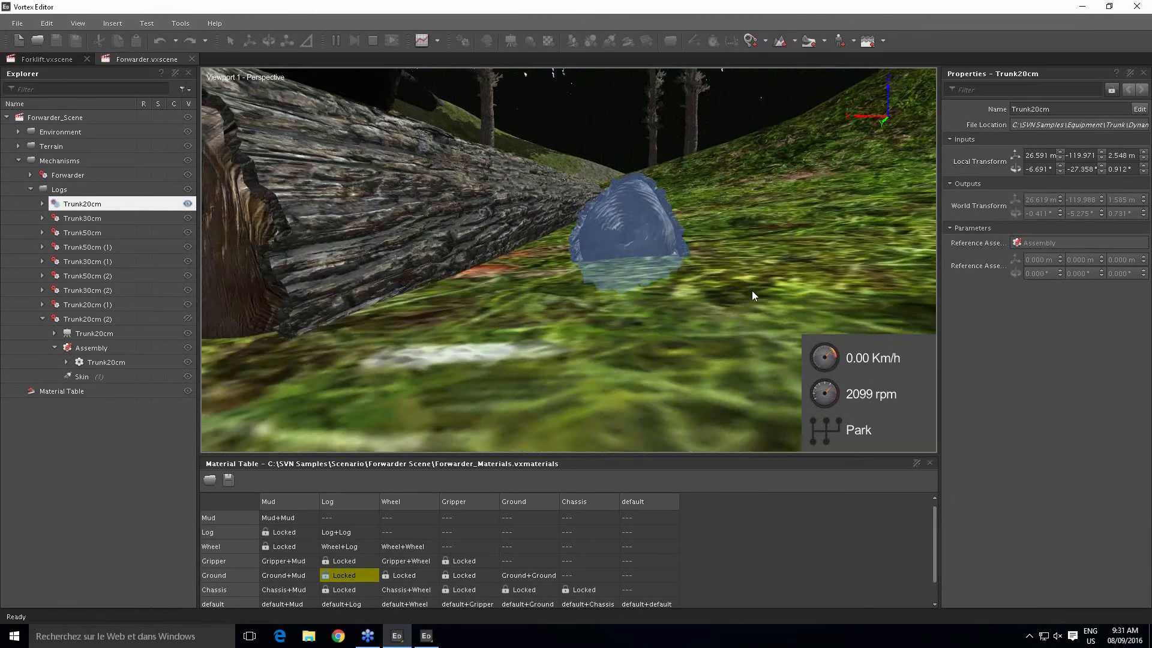
pyautogui.moveTo(751, 291); pyautogui.dragTo(653, 286, button='middle')
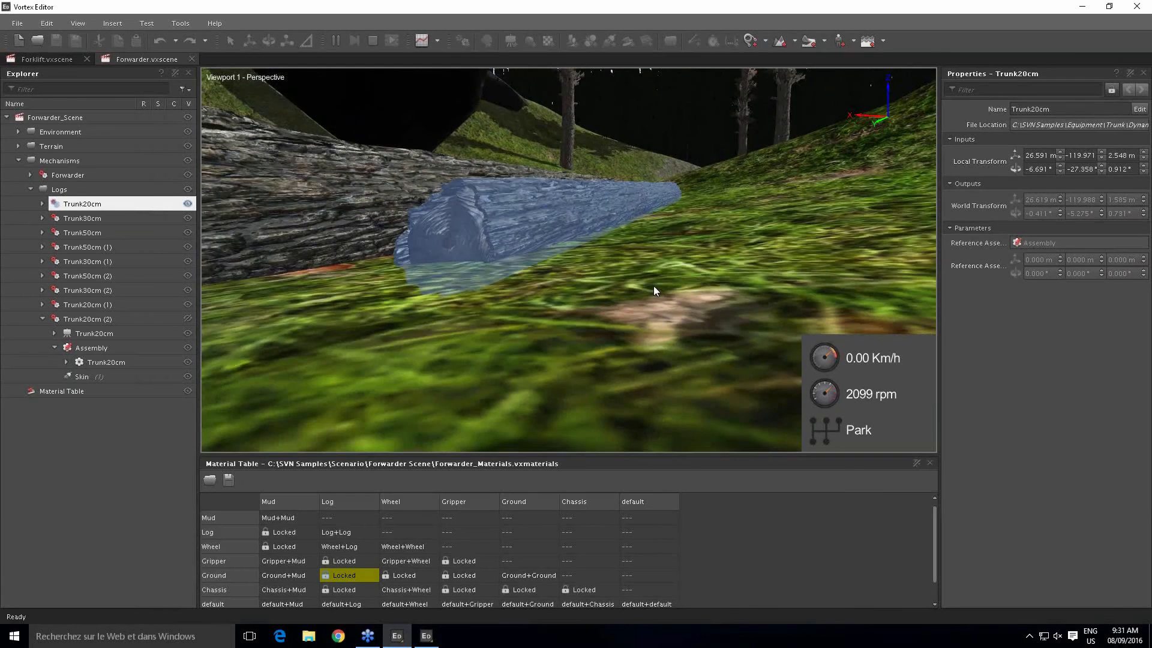
pyautogui.moveTo(668, 206); pyautogui.dragTo(702, 218, button='middle')
pyautogui.click(633, 118)
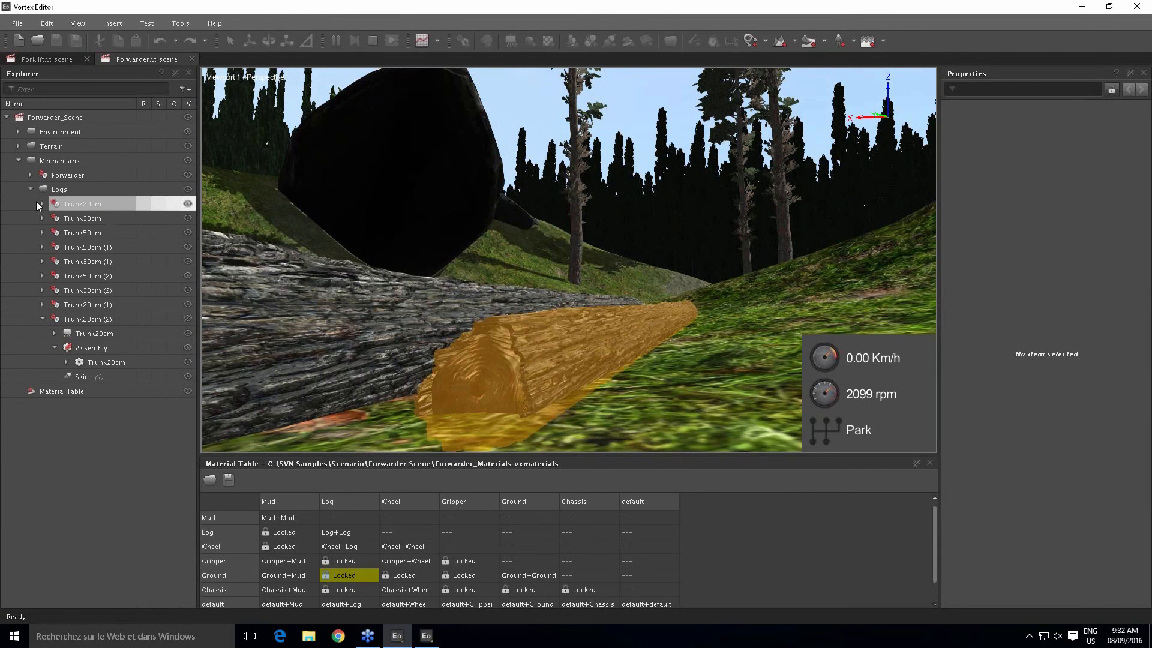
# Turn on the center of mass display for the first Trunk20cm log, briefly showing its inertia as well
pyautogui.rightClick(194, 204)
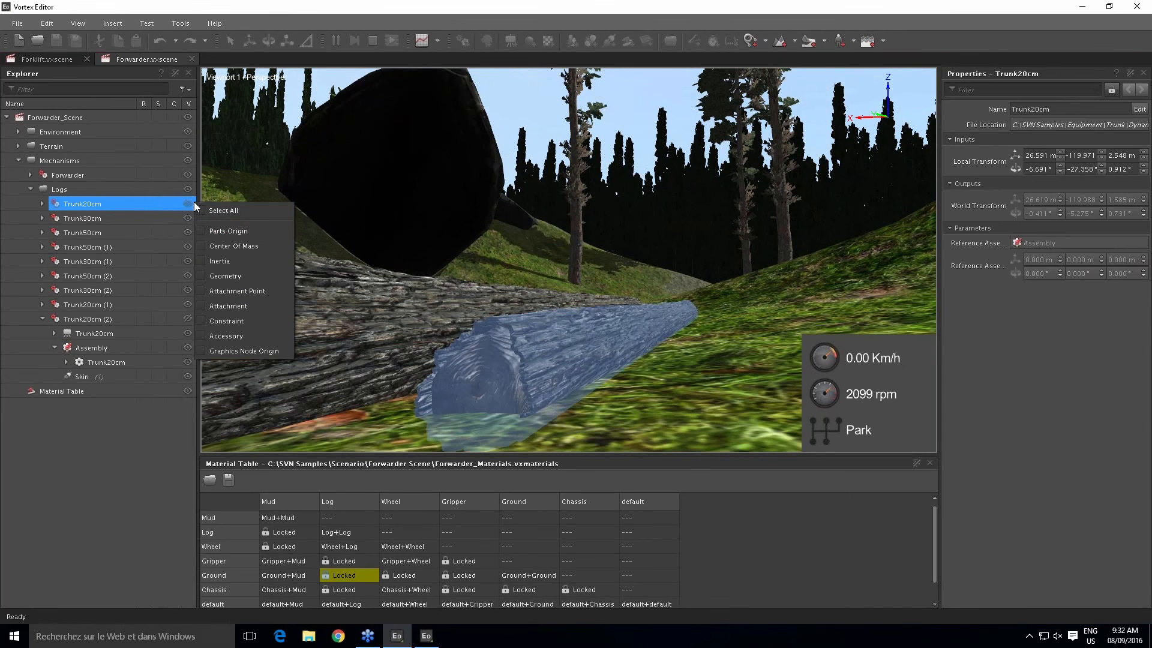
pyautogui.click(236, 247)
pyautogui.click(237, 261)
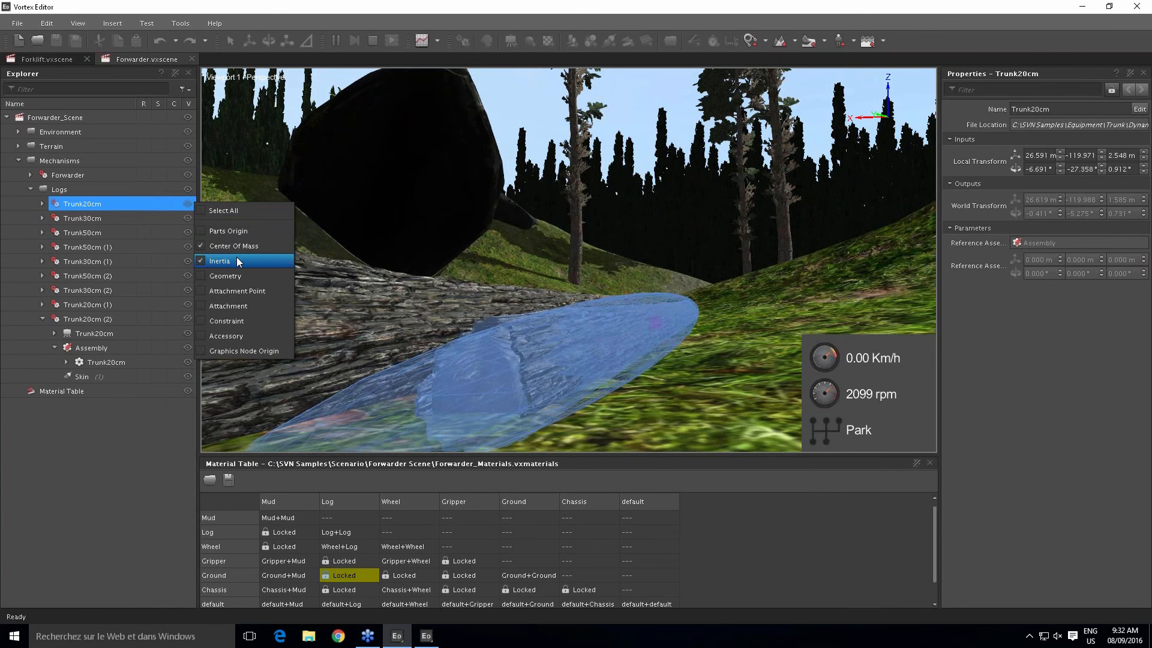
pyautogui.click(228, 262)
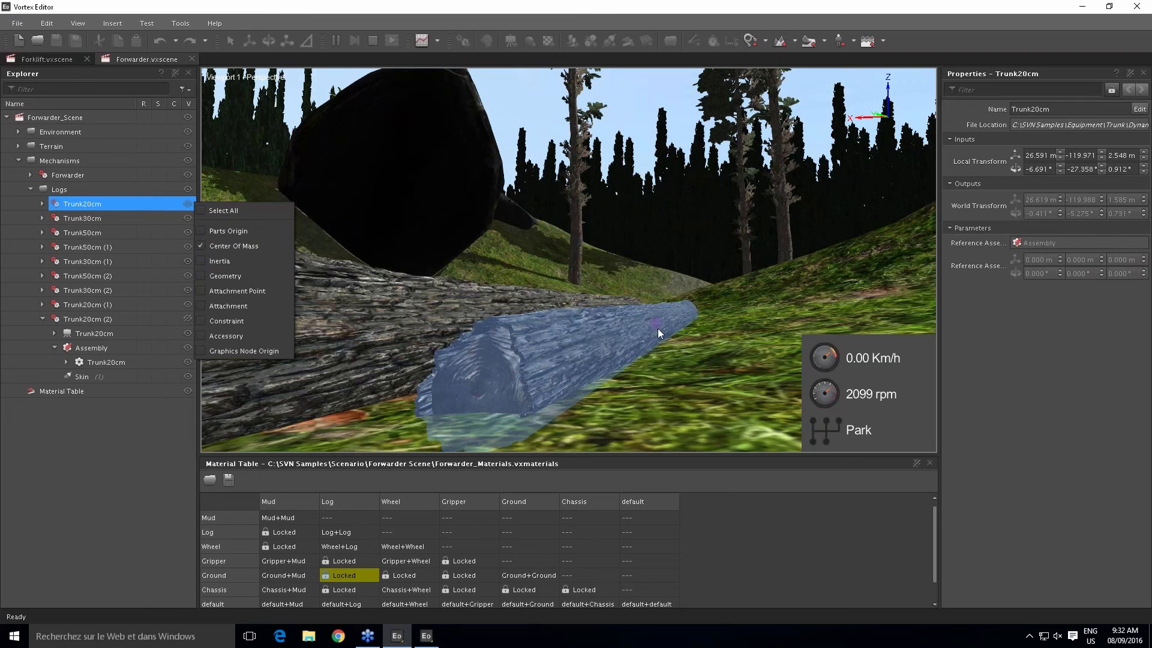
pyautogui.click(643, 163)
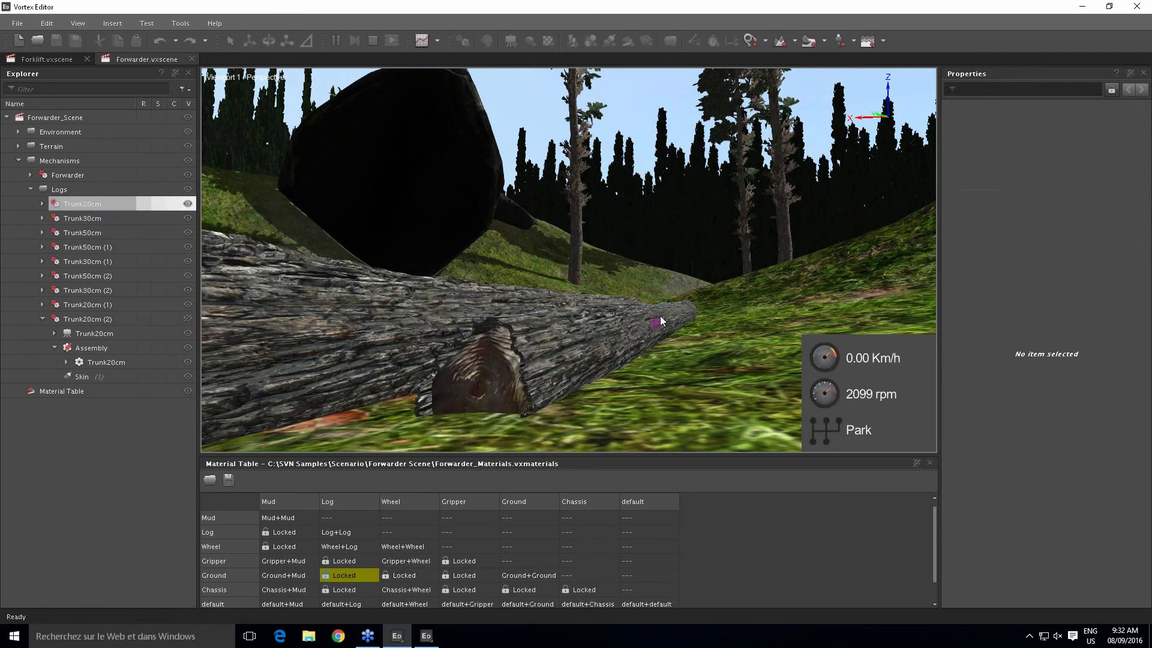
# Pull the first Trunk20cm log away from its neighbouring log while watching its center of mass marker
pyautogui.moveTo(683, 301); pyautogui.dragTo(607, 316, button='middle')
pyautogui.scroll(2, 647, 314)
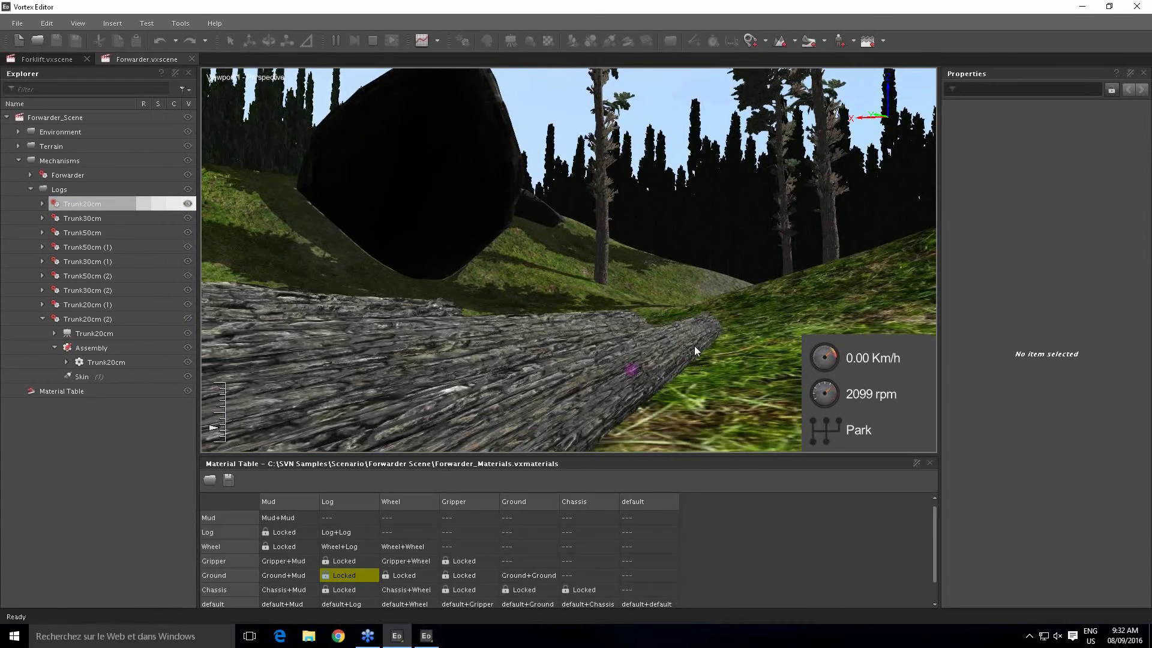
pyautogui.moveTo(694, 345); pyautogui.dragTo(588, 317, button='middle')
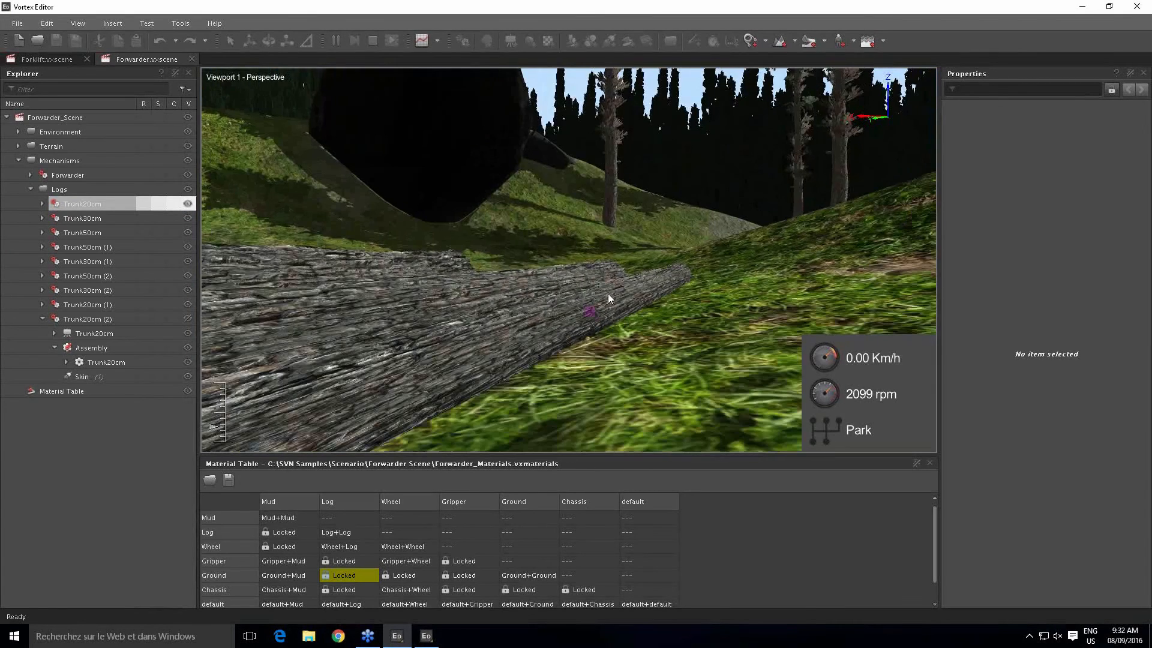
pyautogui.scroll(-1, 626, 333)
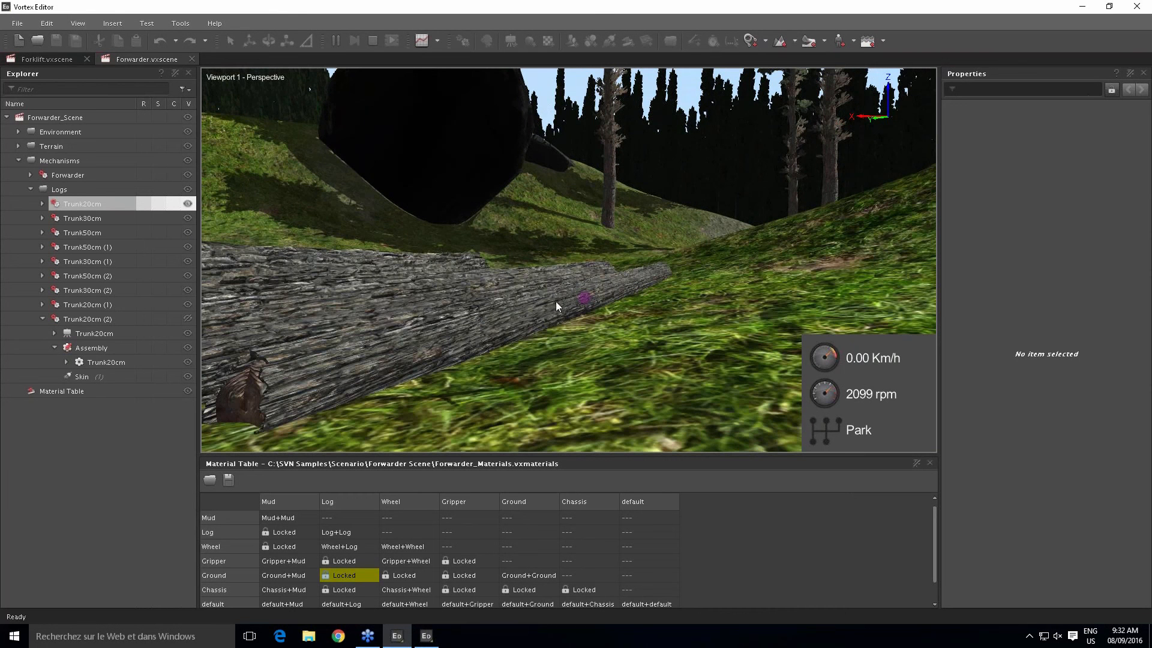
pyautogui.moveTo(544, 295)
pyautogui.mouseDown()
pyautogui.moveTo(627, 319)
pyautogui.moveTo(620, 304)
pyautogui.mouseUp()
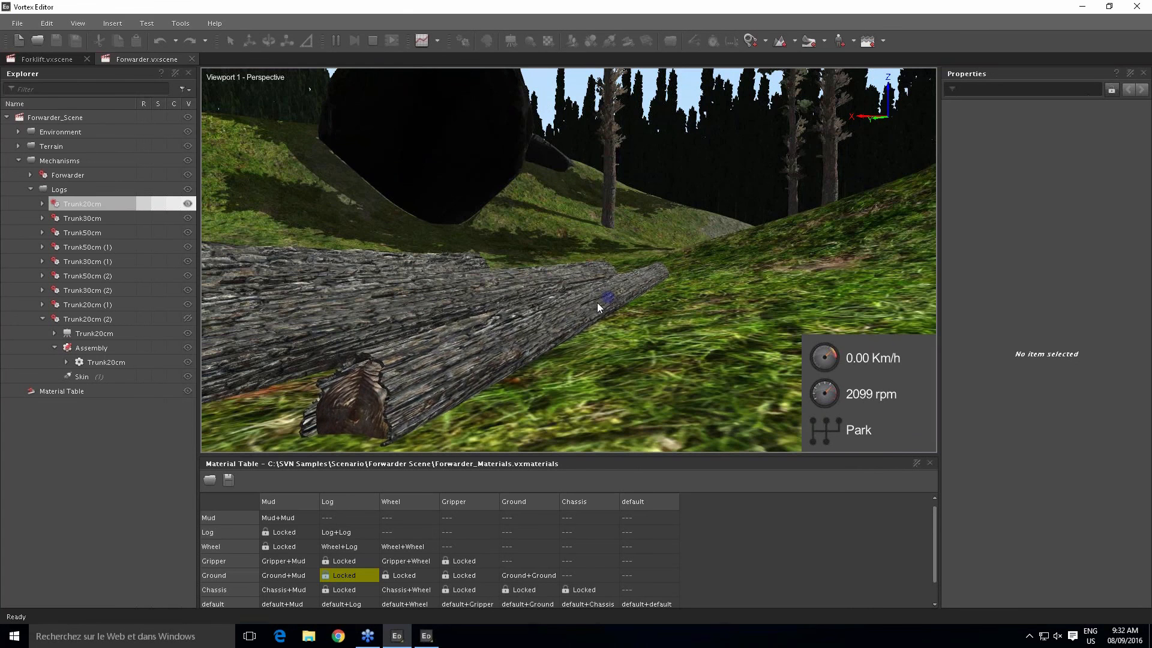
pyautogui.moveTo(489, 388); pyautogui.dragTo(538, 387, button='middle')
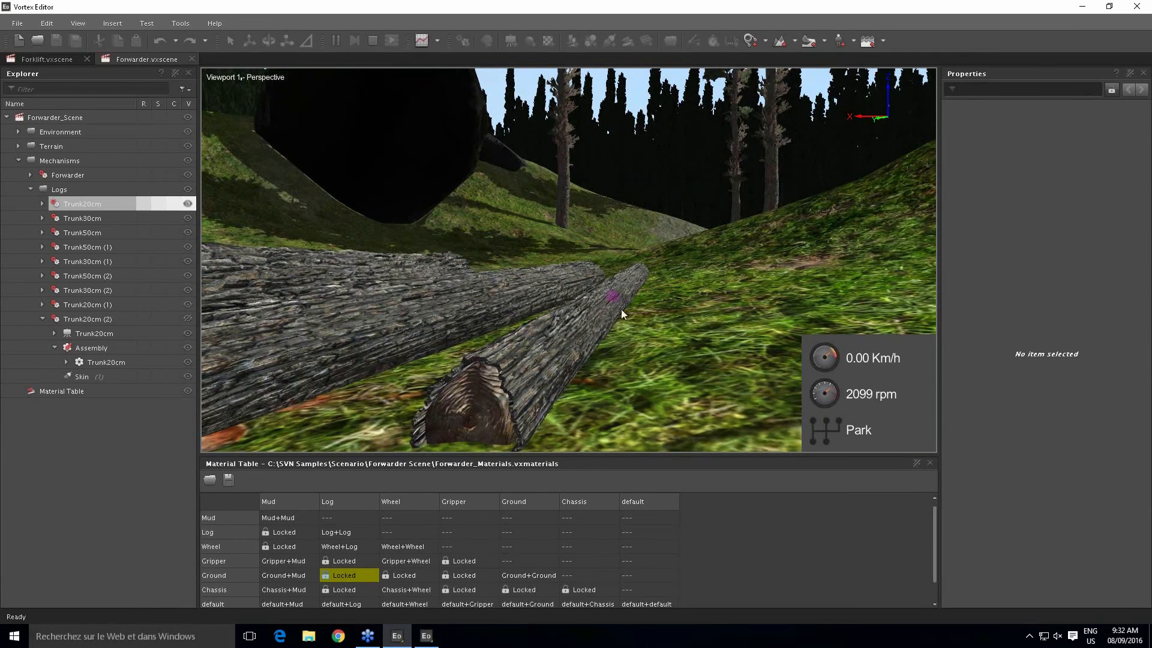
# Check the dynamic and auto-sleep inputs of the part in Trunk20cm (2), and show the Forwarder_Scene root properties
pyautogui.moveTo(696, 320); pyautogui.dragTo(655, 318, button='middle')
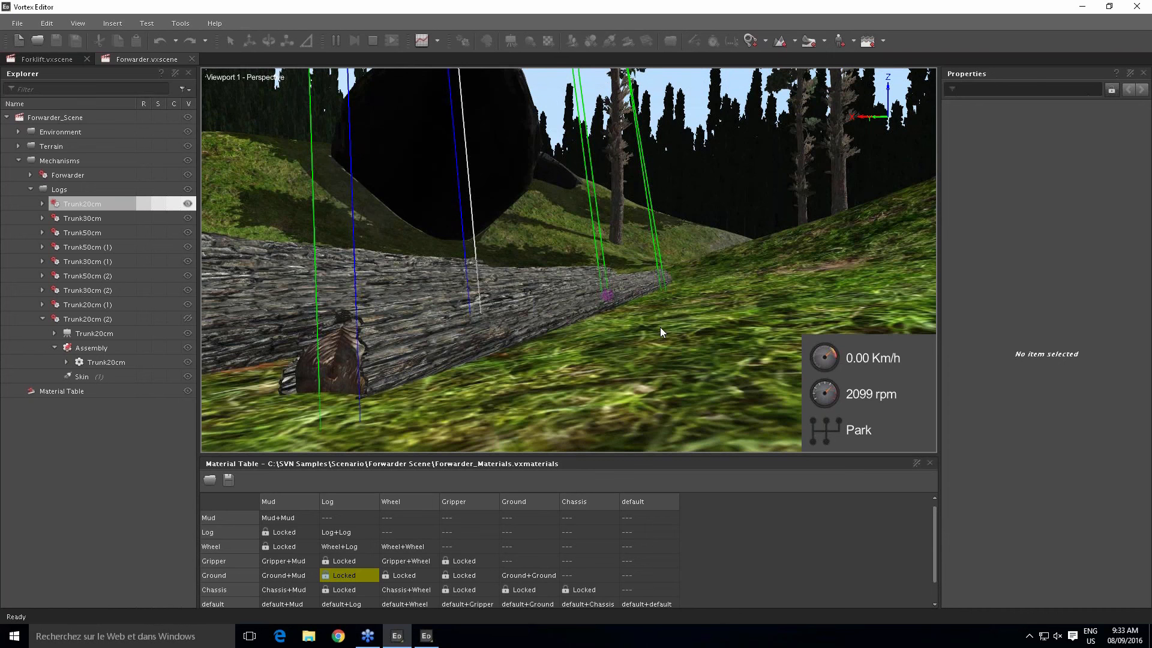
pyautogui.click(139, 360)
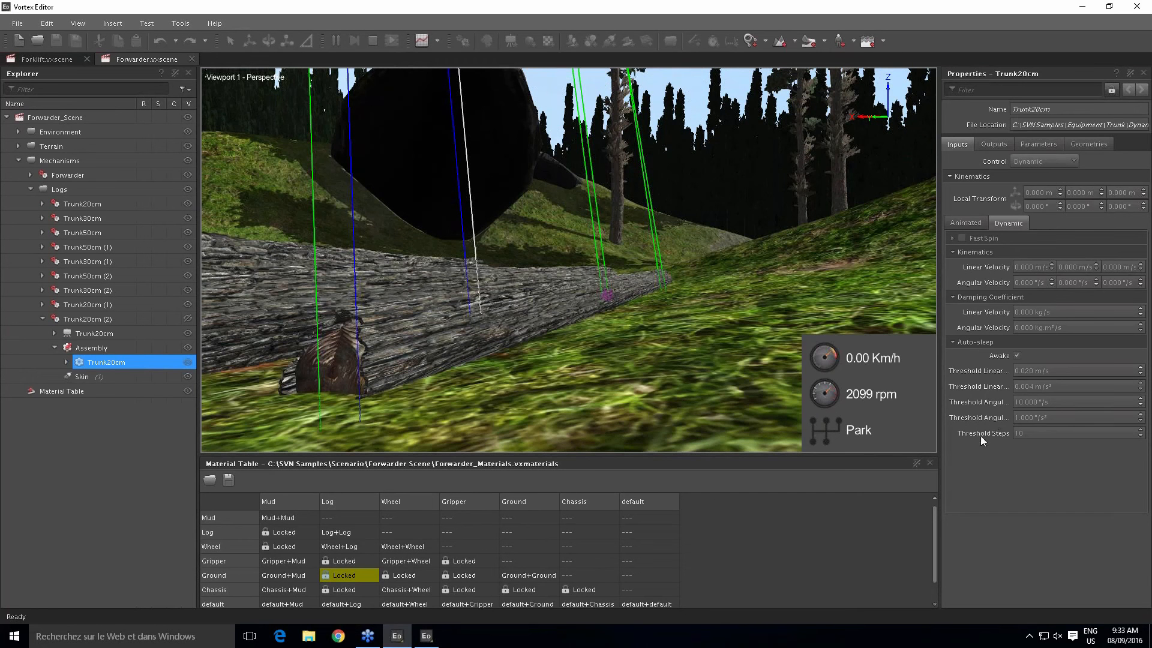
pyautogui.click(59, 117)
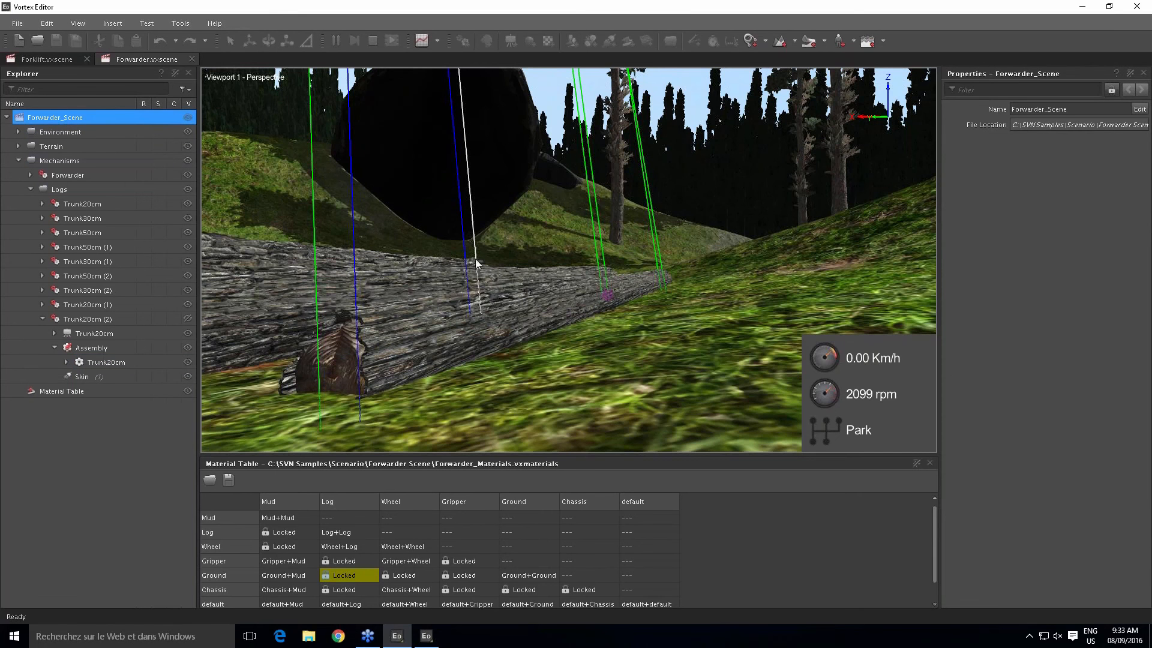
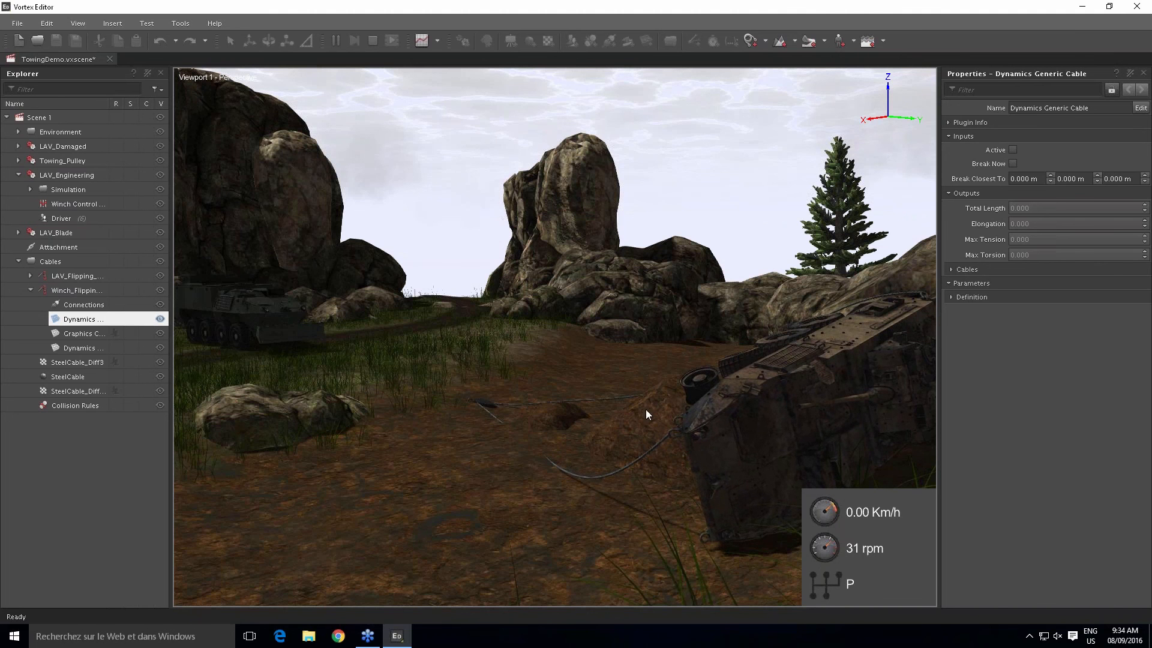
# Activate the Dynamics Generic Cable of the winch flipping cable in the TowingDemo scene
pyautogui.moveTo(705, 401); pyautogui.dragTo(725, 393, button='middle')
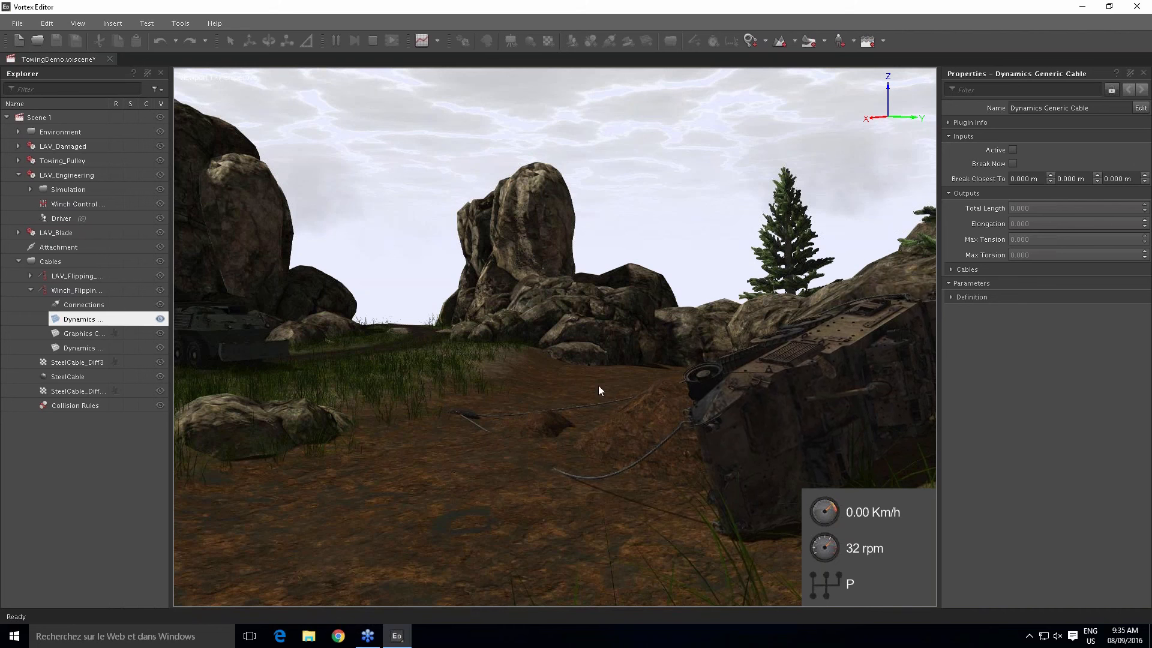
pyautogui.click(78, 320)
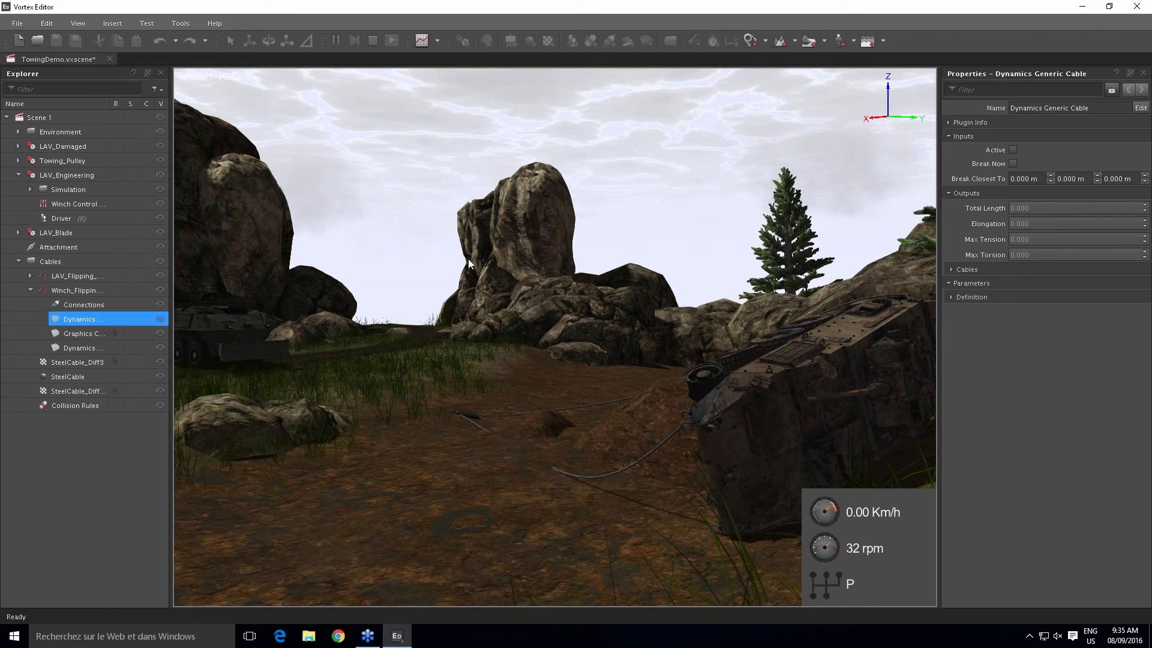
pyautogui.click(1012, 150)
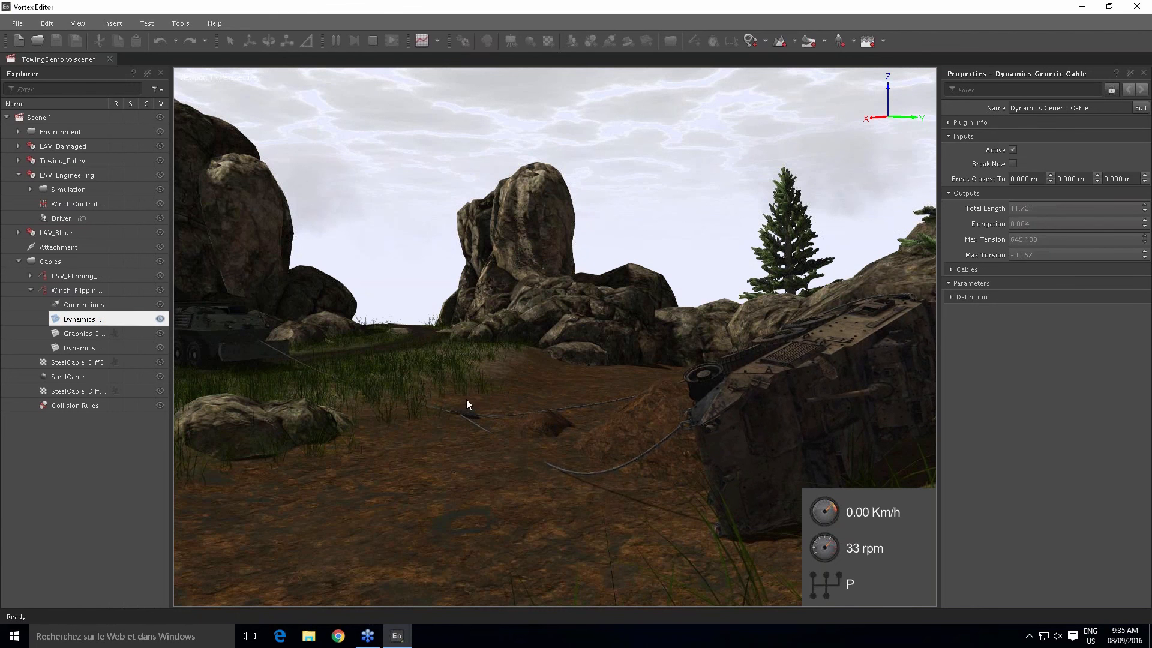
# Turn on Winch In in LAV_Engineering's Winch Control Interface and pause the simulation once the cable has been reeled in
pyautogui.click(58, 203)
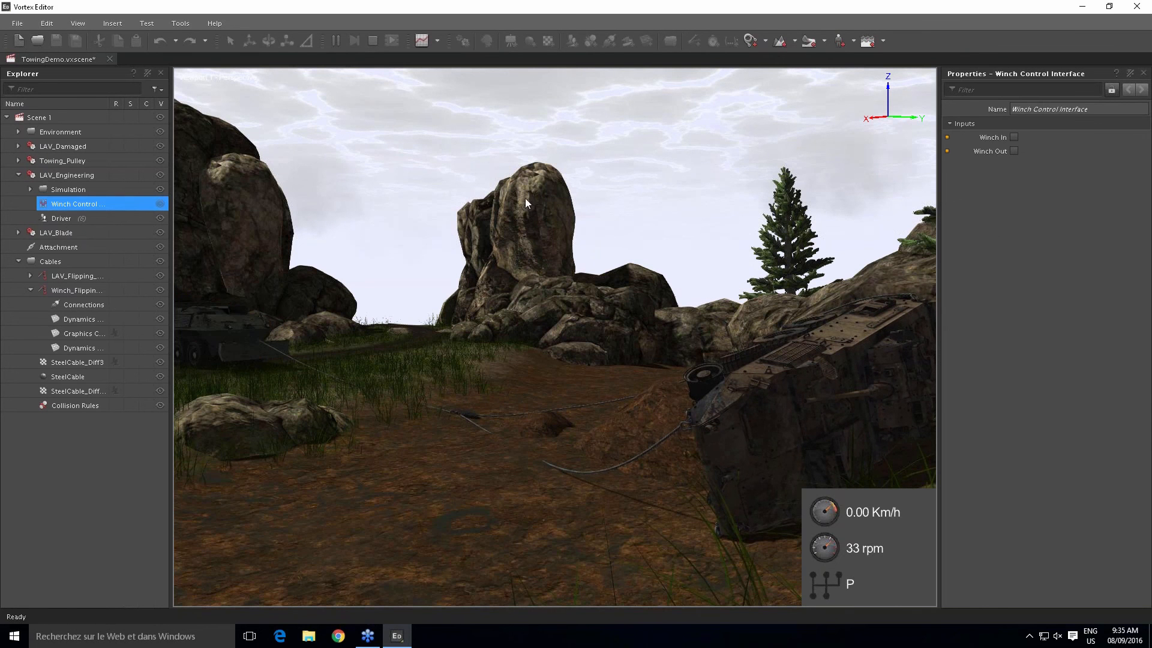
pyautogui.click(1014, 137)
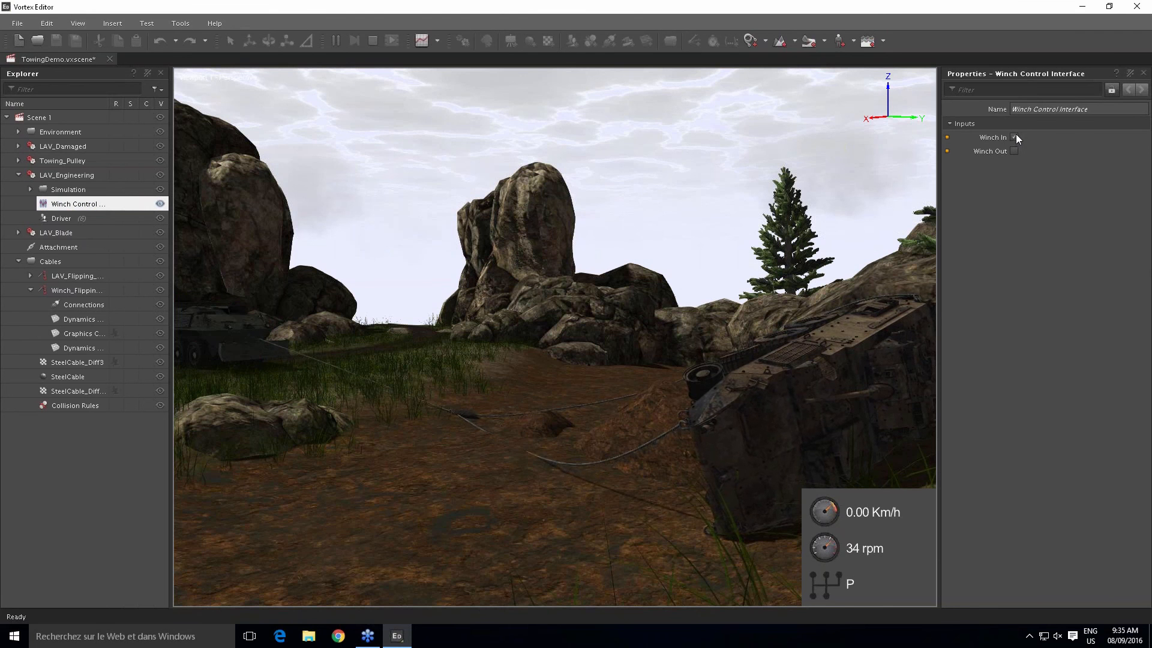
pyautogui.click(1013, 138)
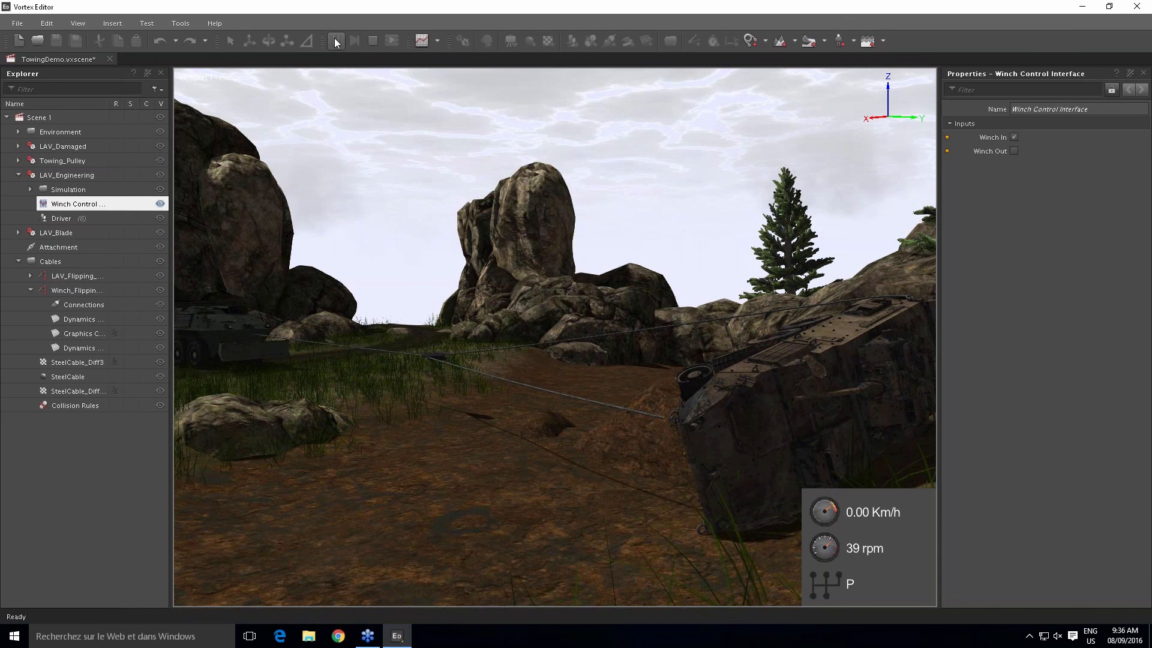
pyautogui.click(336, 41)
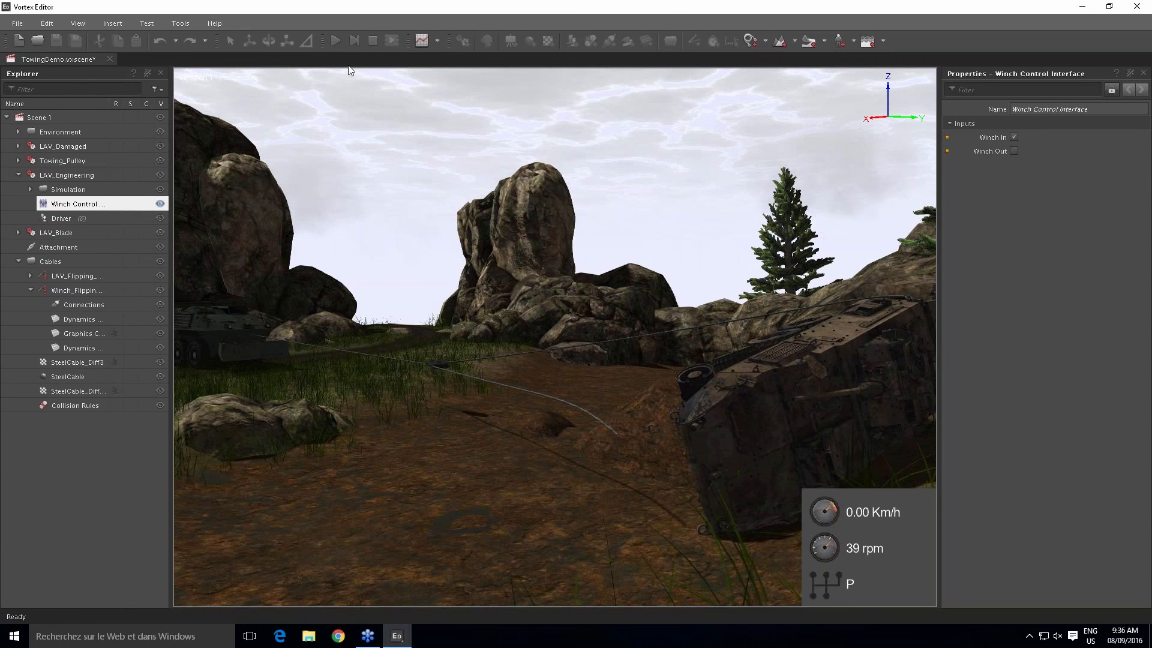
# Examine the loose cable end and the shackle near the overturned vehicle from several angles
pyautogui.scroll(2, 687, 424)
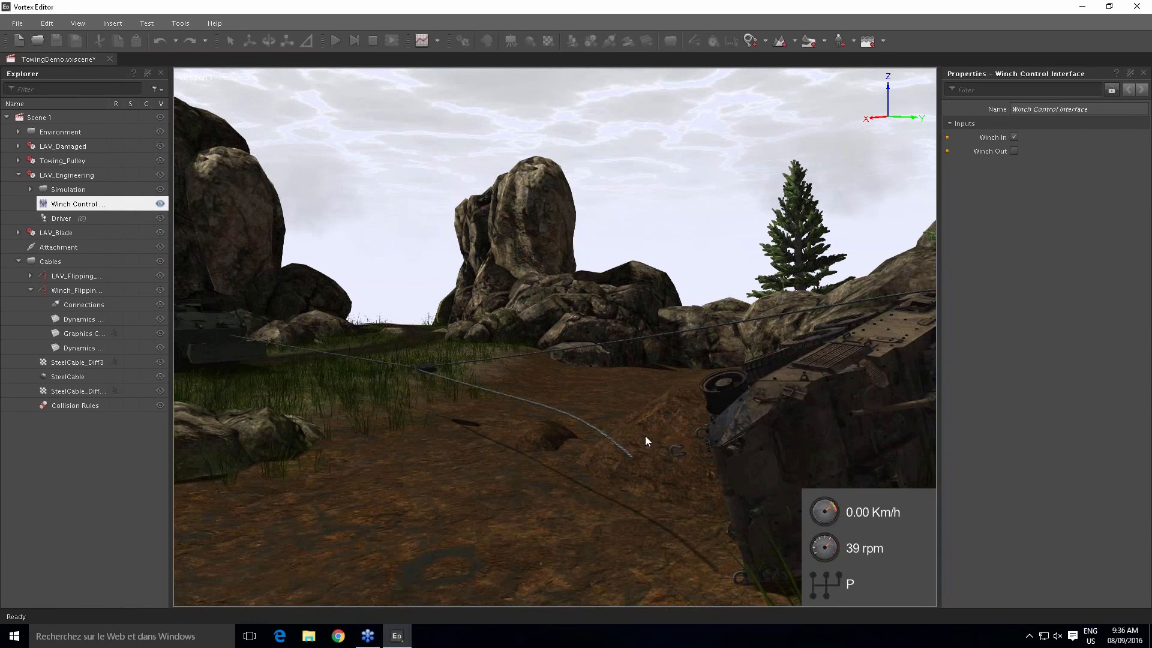
pyautogui.moveTo(645, 435); pyautogui.dragTo(659, 433, button='middle')
pyautogui.moveTo(735, 453); pyautogui.dragTo(564, 364, button='middle')
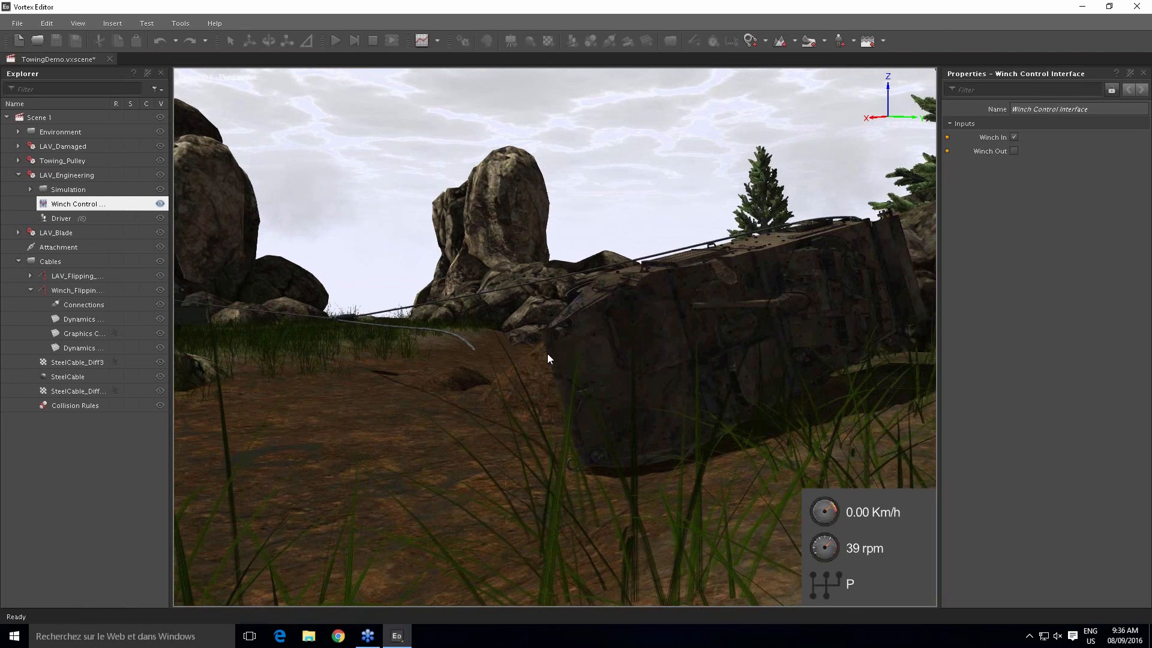
pyautogui.scroll(2, 536, 348)
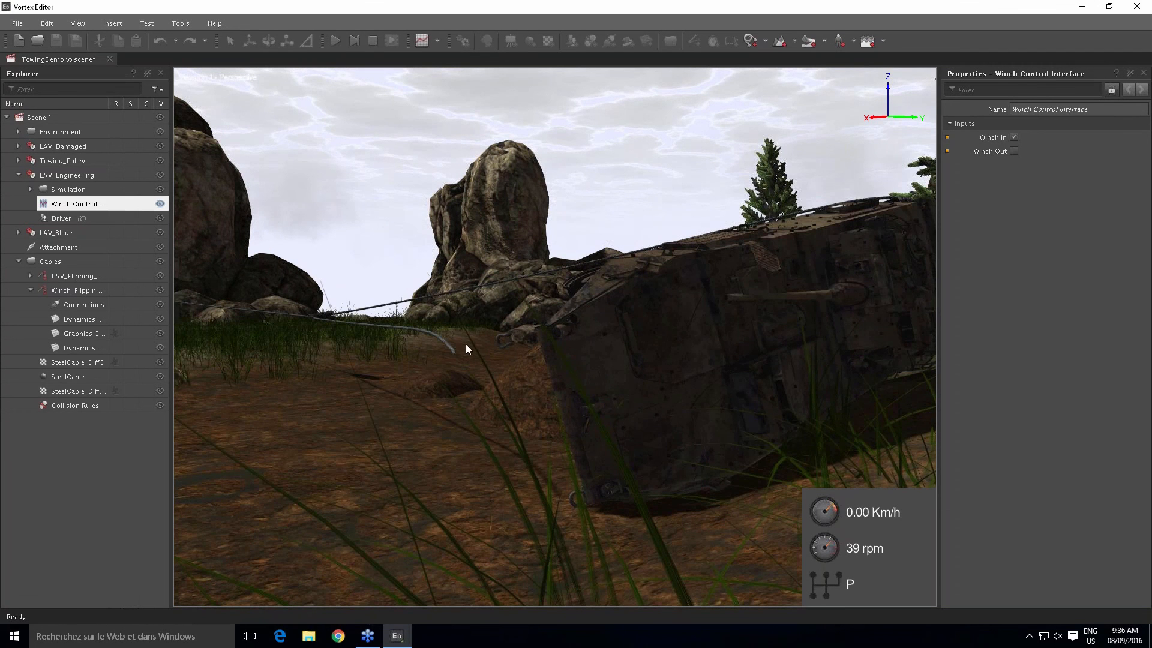
pyautogui.moveTo(541, 393); pyautogui.dragTo(548, 357, button='middle')
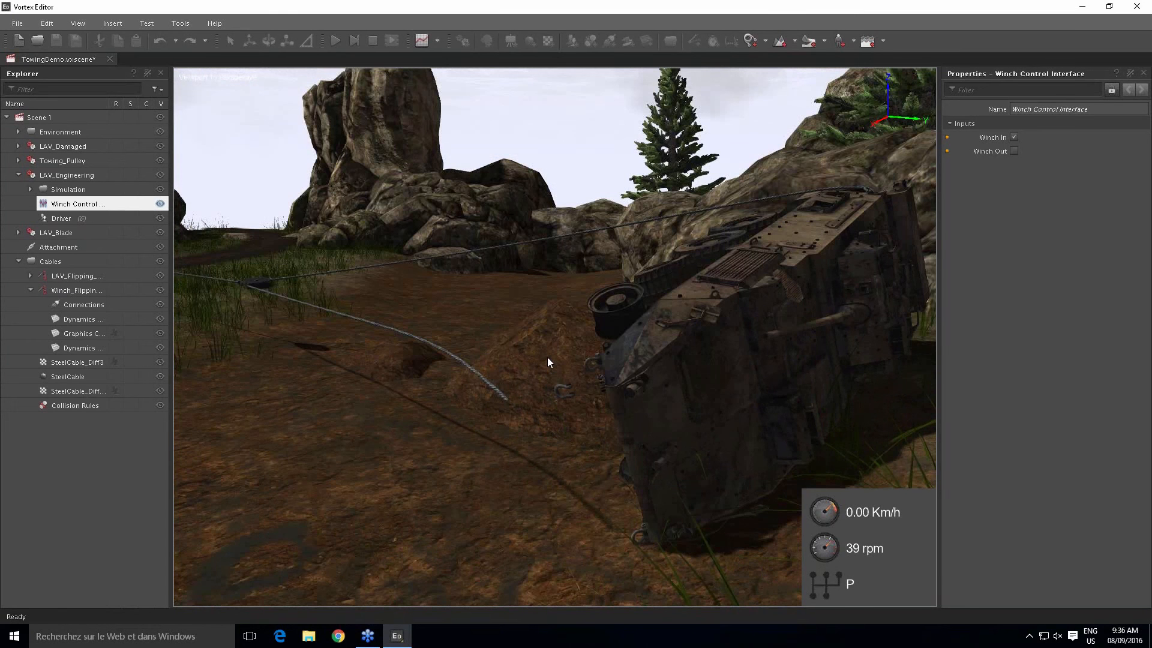
# Show the winch flipping cable's Dynamics Properties, including its Breakable Parameters
pyautogui.click(95, 347)
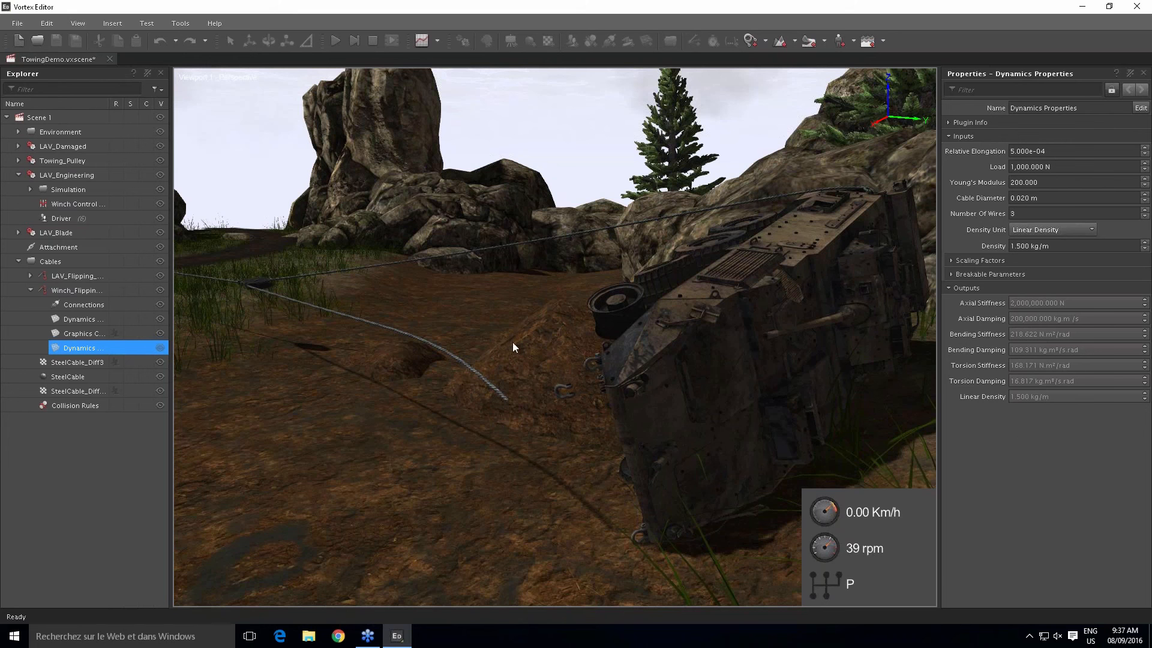
pyautogui.click(951, 274)
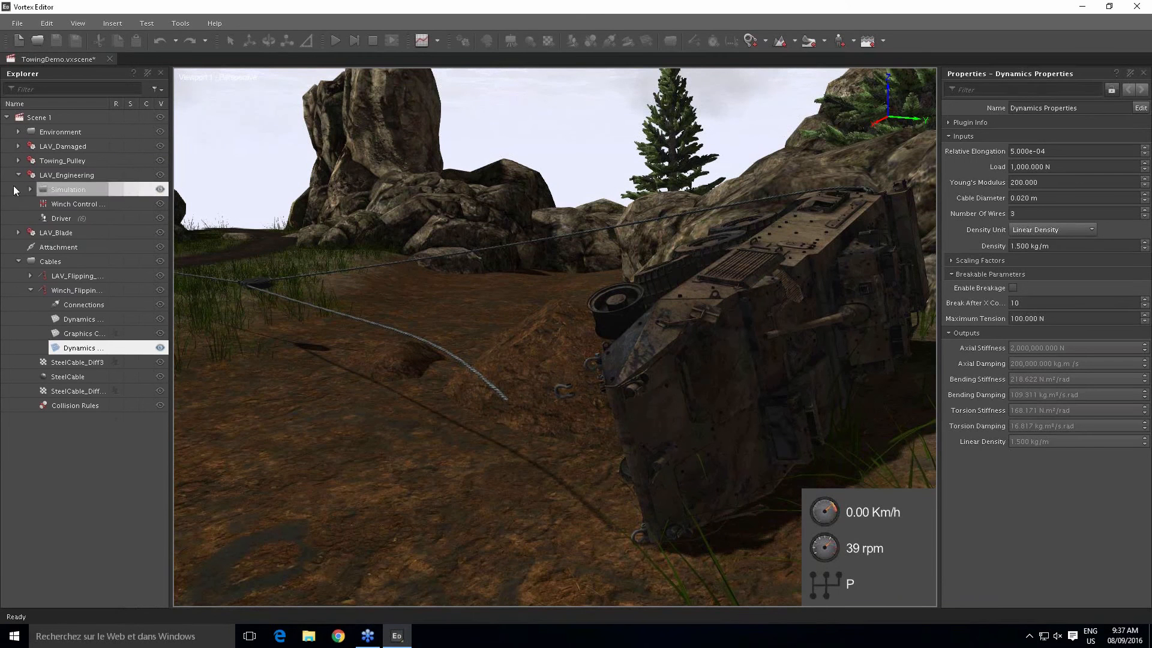
# Expand LAV_Damaged's simulation down to the Parts of its Assembly, widening the tree enough to read the part names
pyautogui.click(18, 146)
pyautogui.click(29, 162)
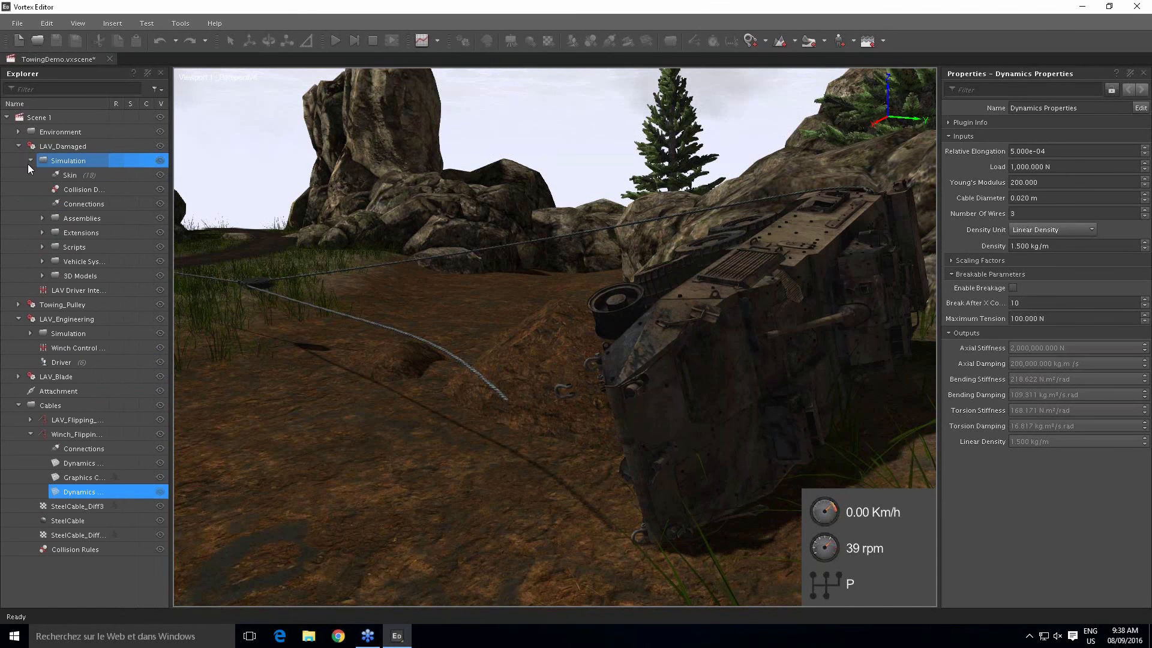
pyautogui.click(40, 219)
pyautogui.click(53, 232)
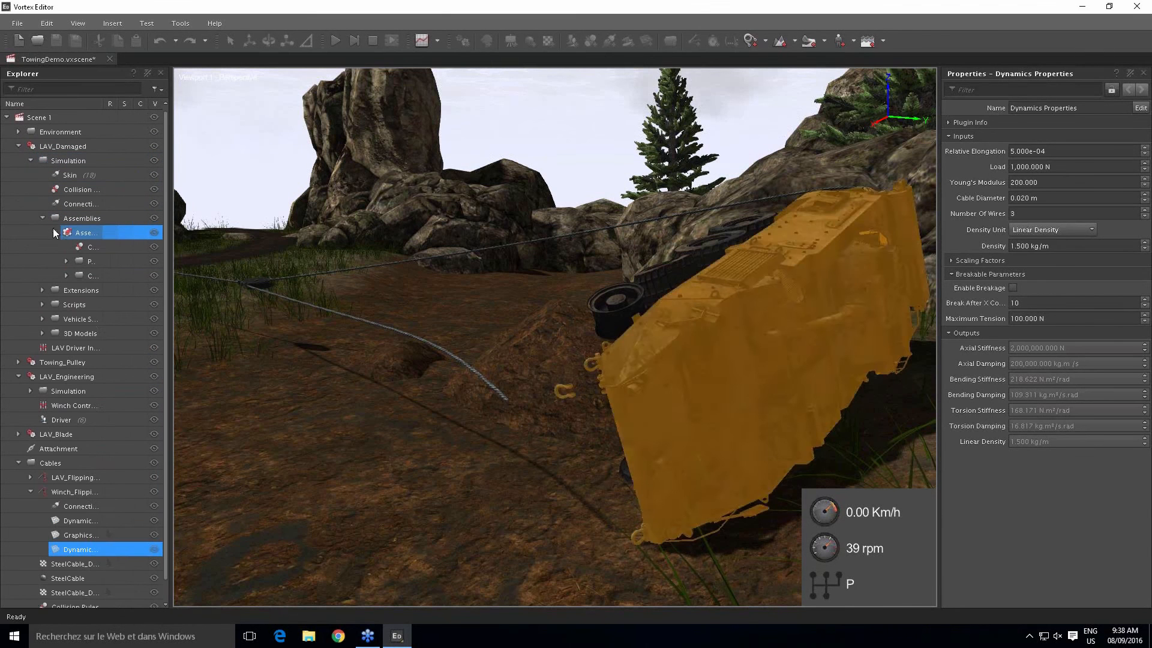
pyautogui.click(65, 261)
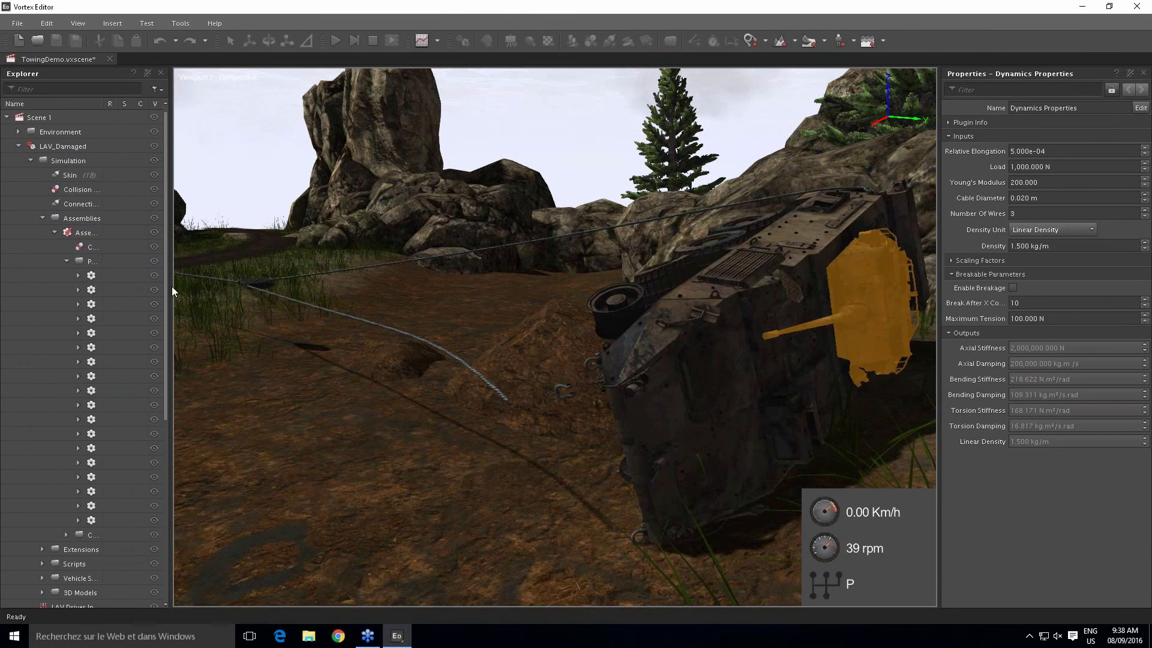
pyautogui.moveTo(173, 286); pyautogui.dragTo(288, 295)
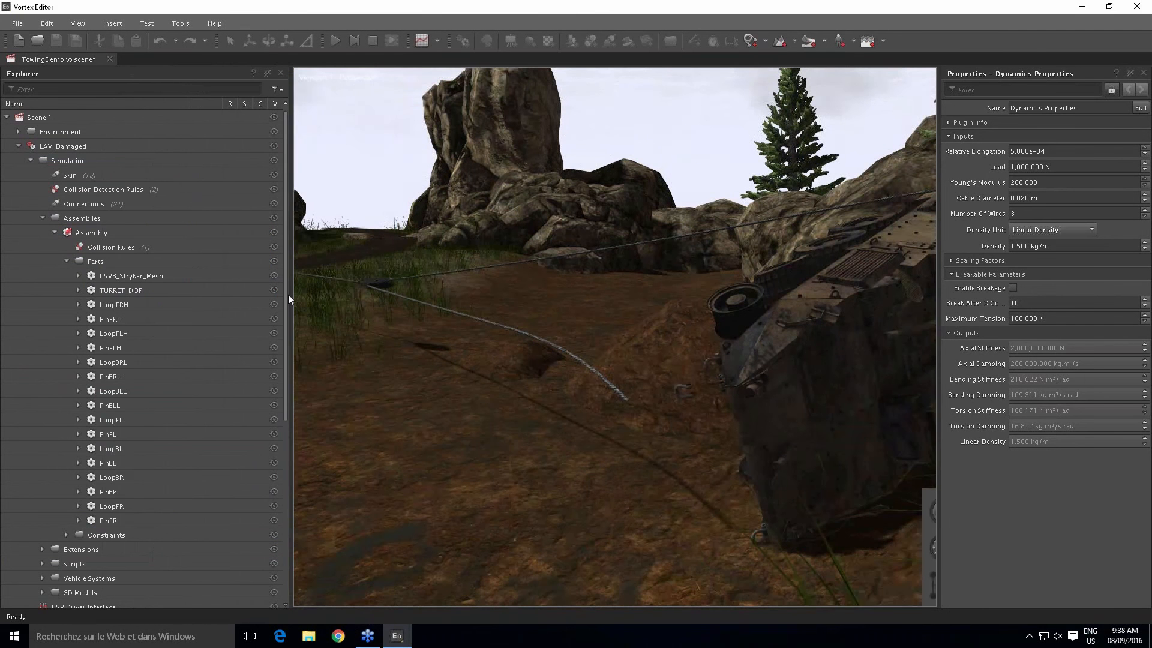
# Expand the Assembly's Constraints and turn on the constraint display for LoopFRH_PinFRH
pyautogui.click(70, 533)
pyautogui.click(66, 534)
pyautogui.scroll(-3, 179, 478)
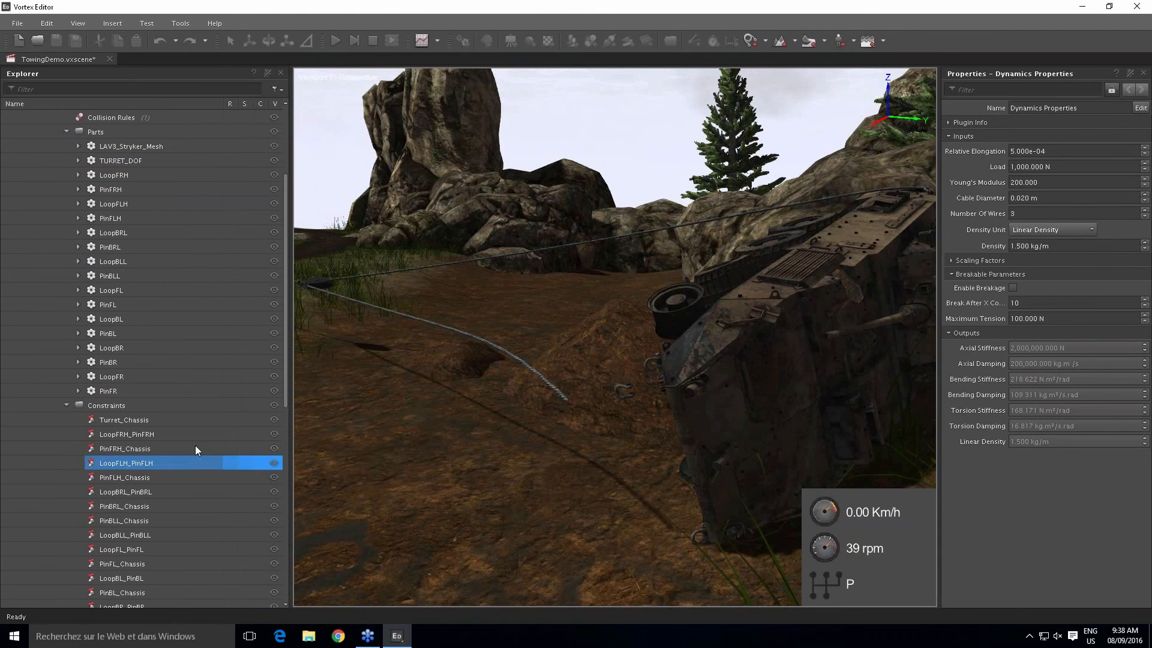
pyautogui.click(278, 434)
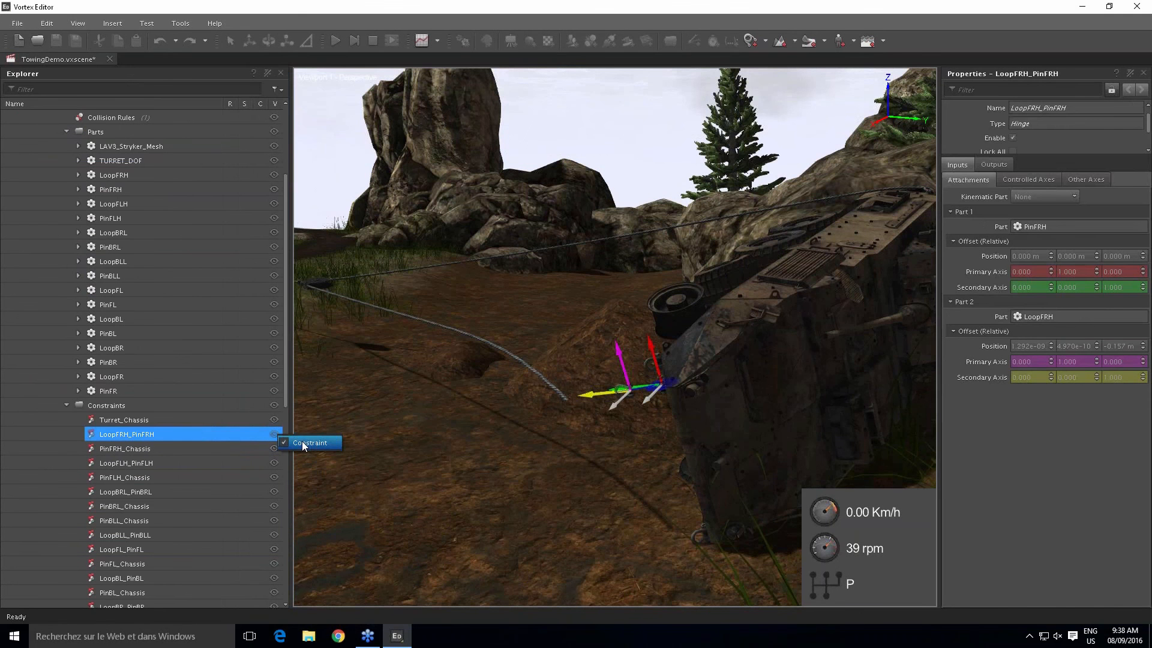
# Turn on the Parts Origin display for LoopFRH and review the part's outputs and parameters
pyautogui.click(171, 174)
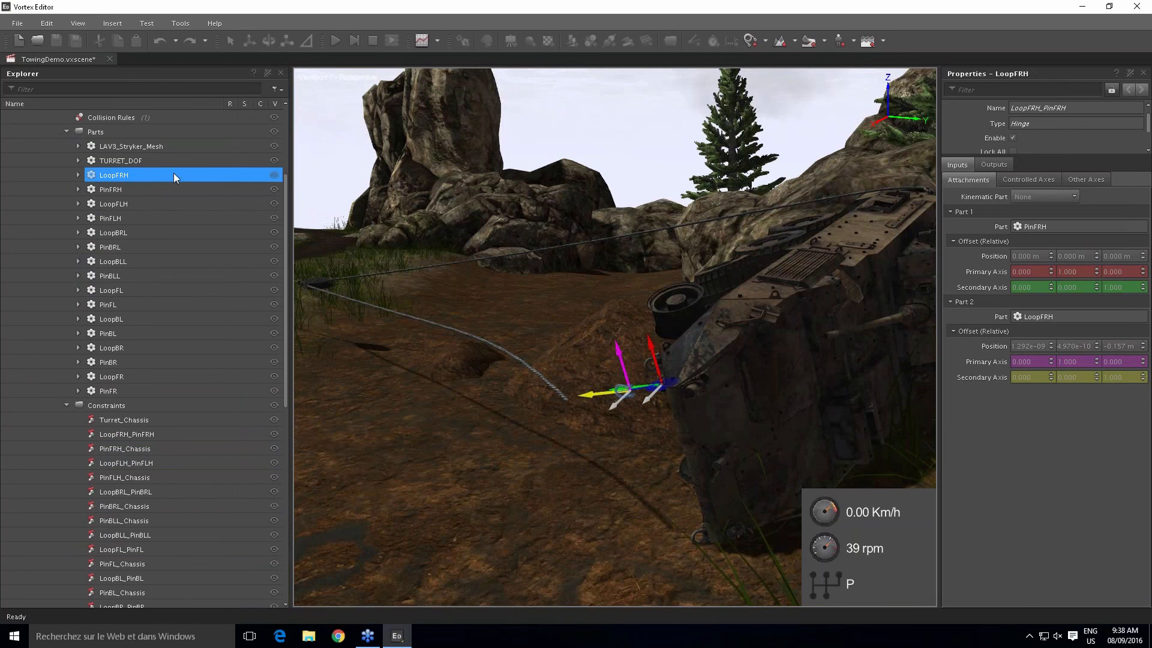
pyautogui.click(280, 175)
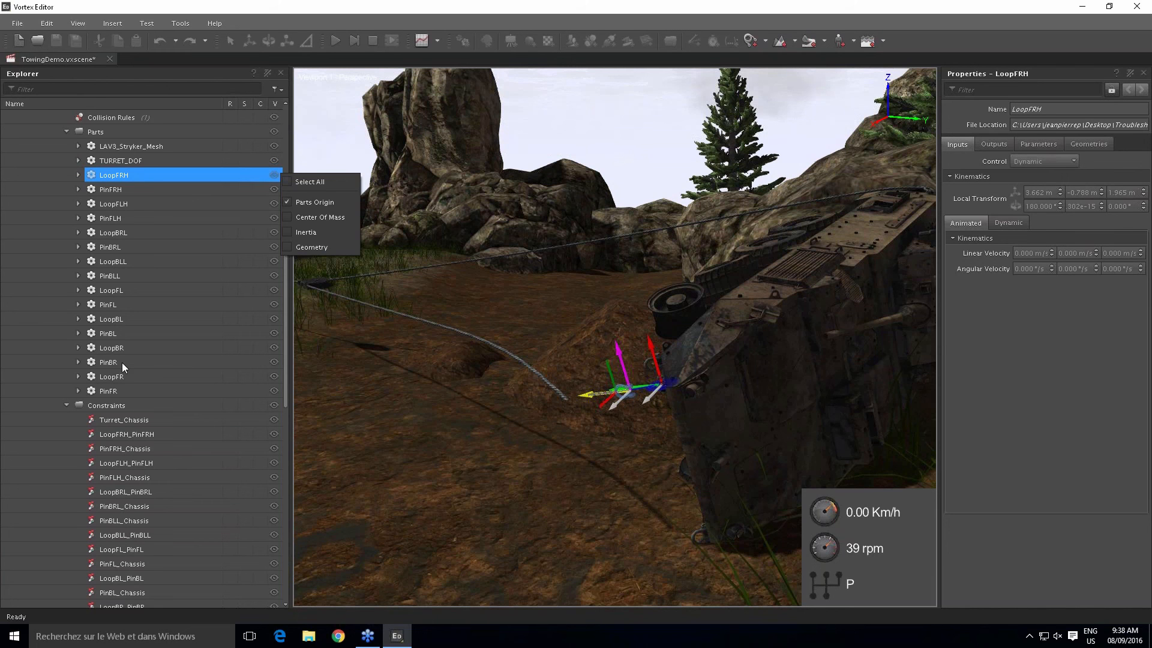
pyautogui.click(133, 184)
pyautogui.click(129, 170)
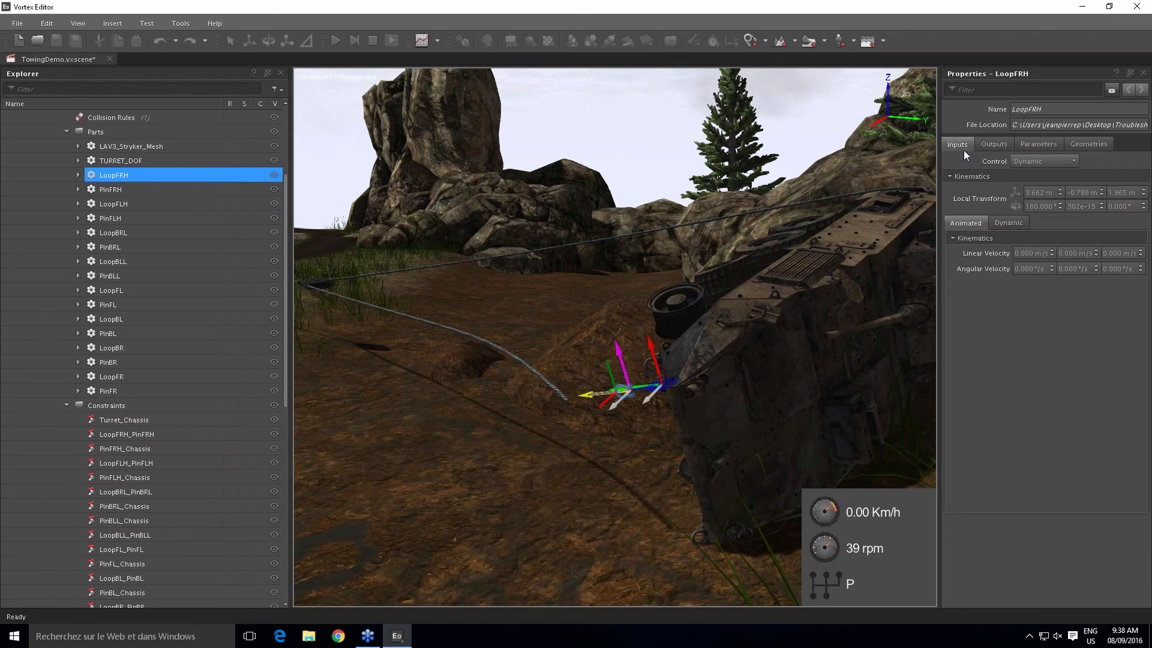
pyautogui.click(996, 144)
pyautogui.click(1039, 145)
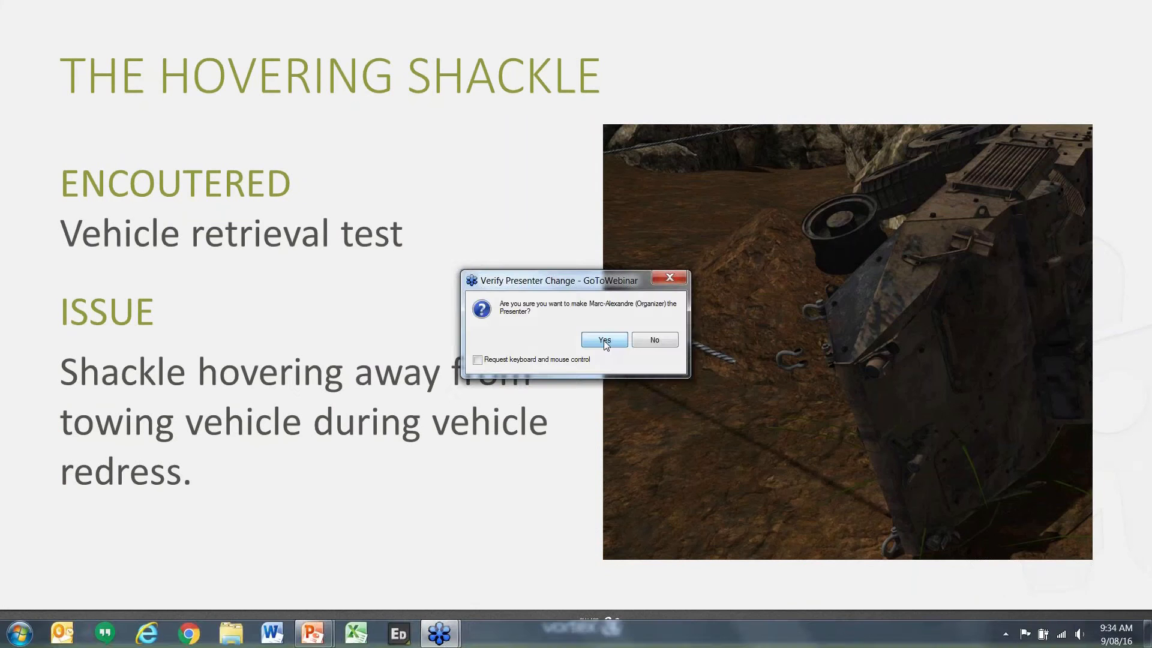
# Confirm handing the presenter role to the organizer in GoToWebinar
pyautogui.click(604, 340)
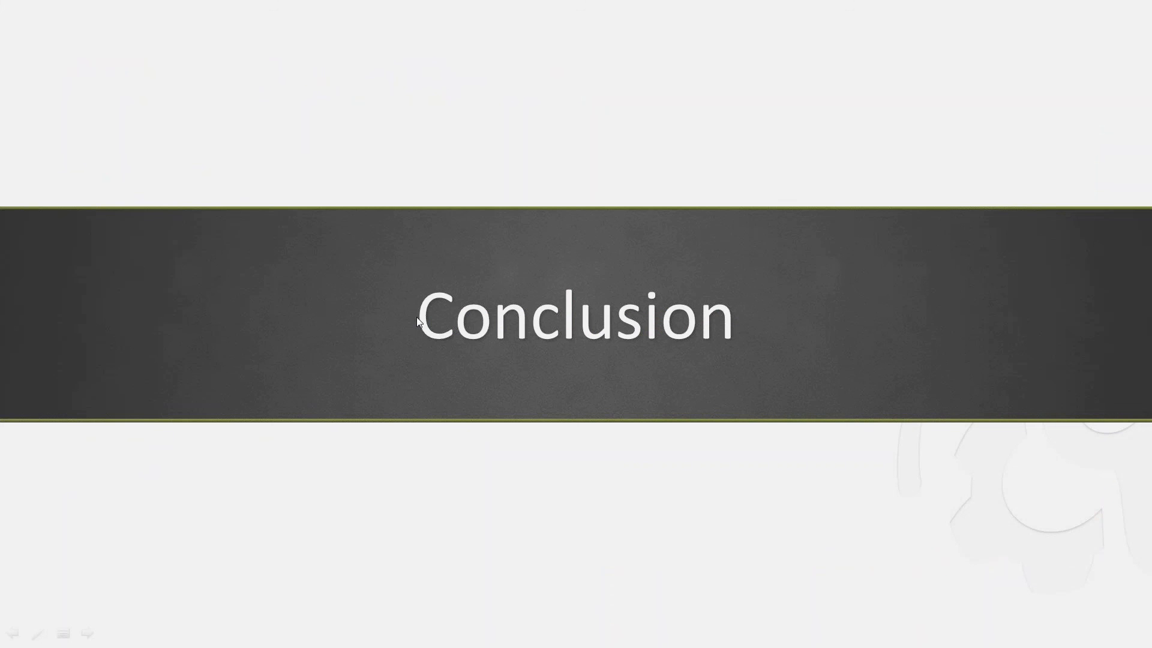